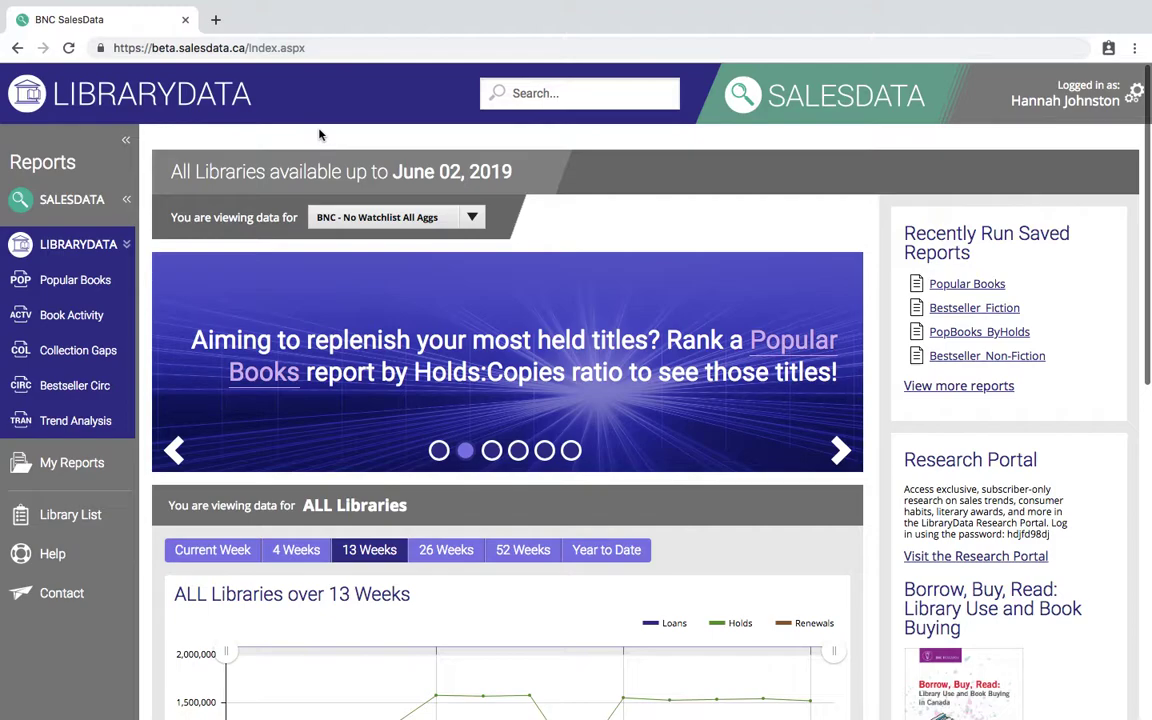
Step: Open the criteria form for a LibraryData Popular Books report
{"action": "left_click", "coordinate": [86, 281]}
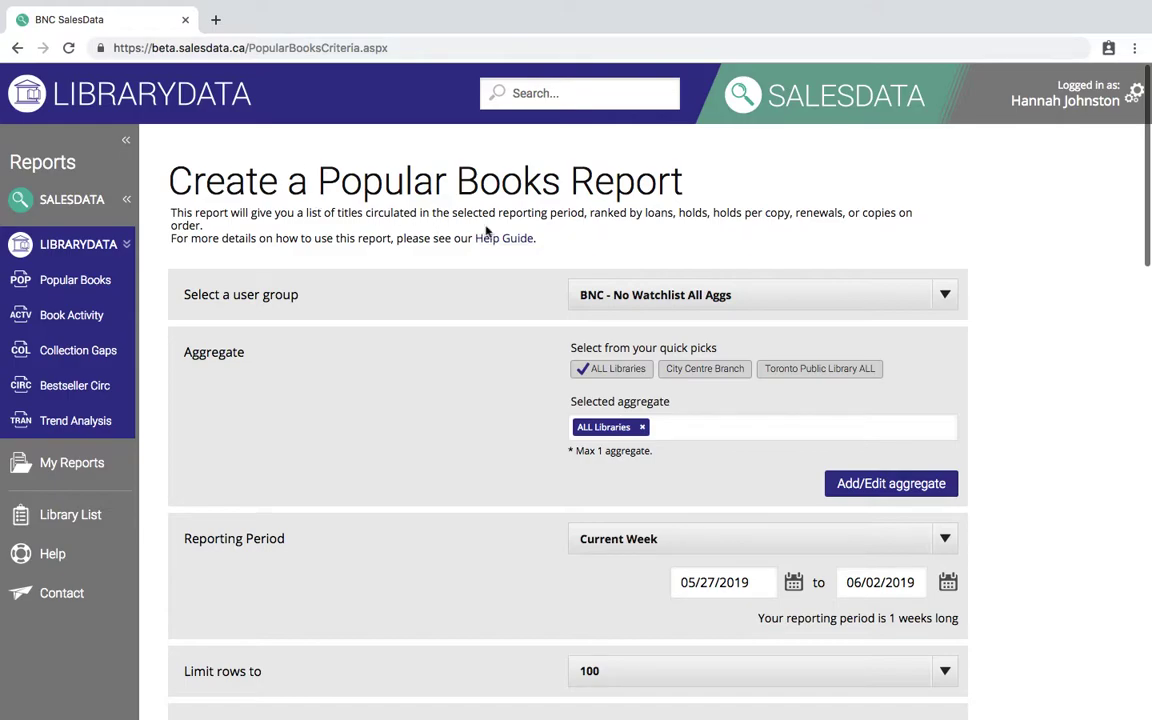
{"action": "scroll", "coordinate": [629, 200], "scroll_direction": "down", "scroll_amount": 5}
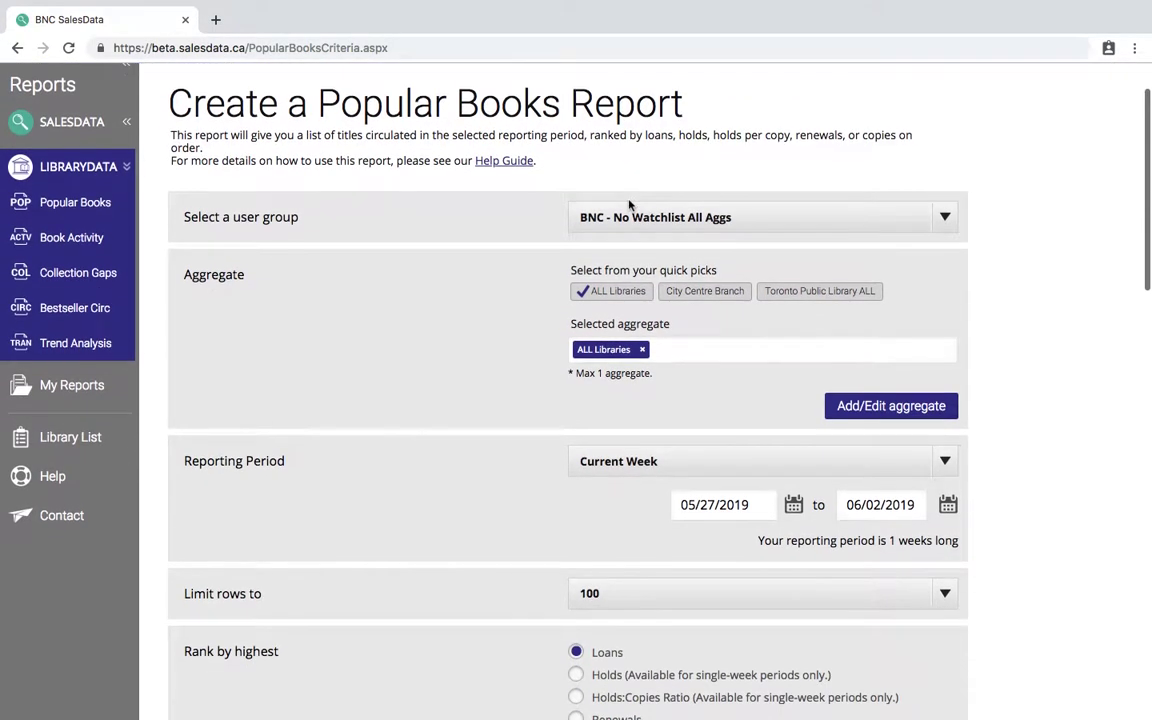
{"action": "scroll", "coordinate": [629, 204], "scroll_direction": "down", "scroll_amount": 1}
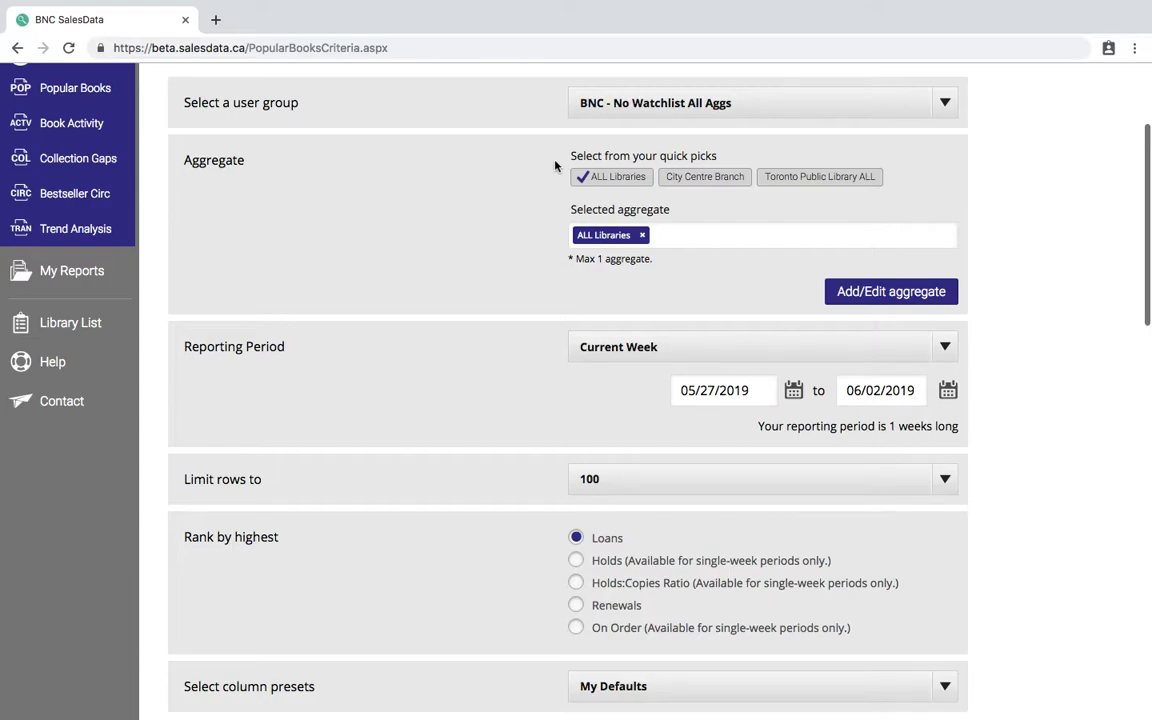
Step: Review the aggregate filters and the list of segments and libraries, and leave the aggregate selection without saving
{"action": "left_click", "coordinate": [860, 292]}
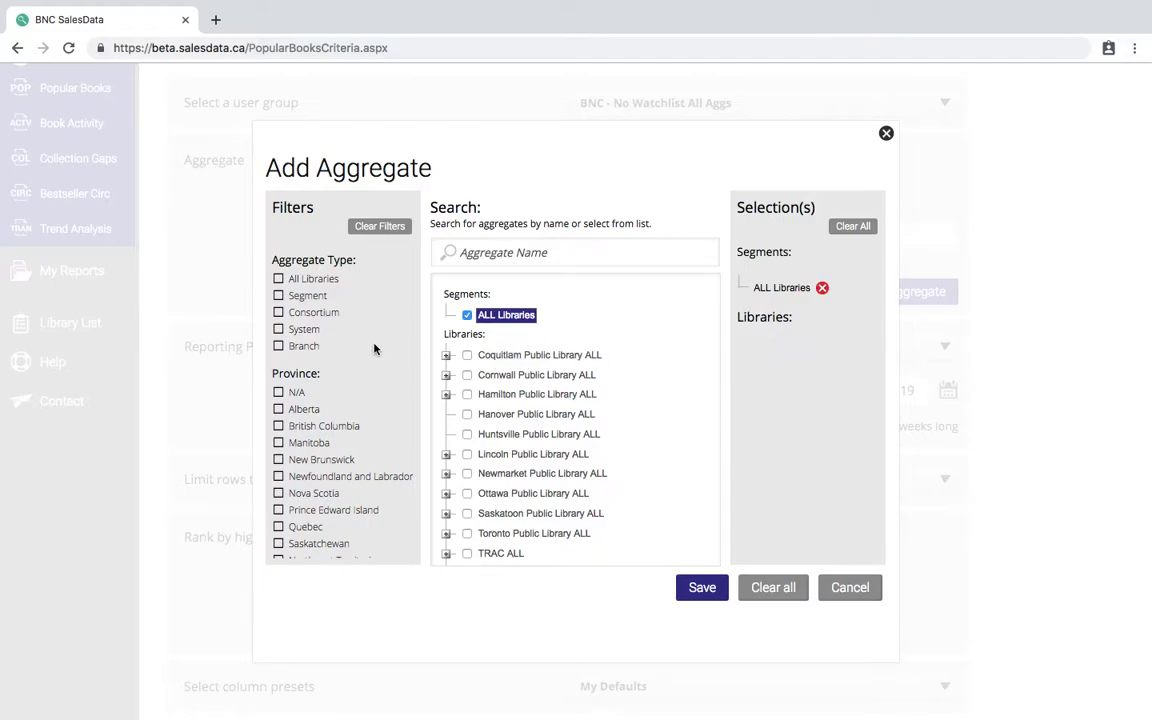
{"action": "scroll", "coordinate": [374, 348], "scroll_direction": "down", "scroll_amount": 5}
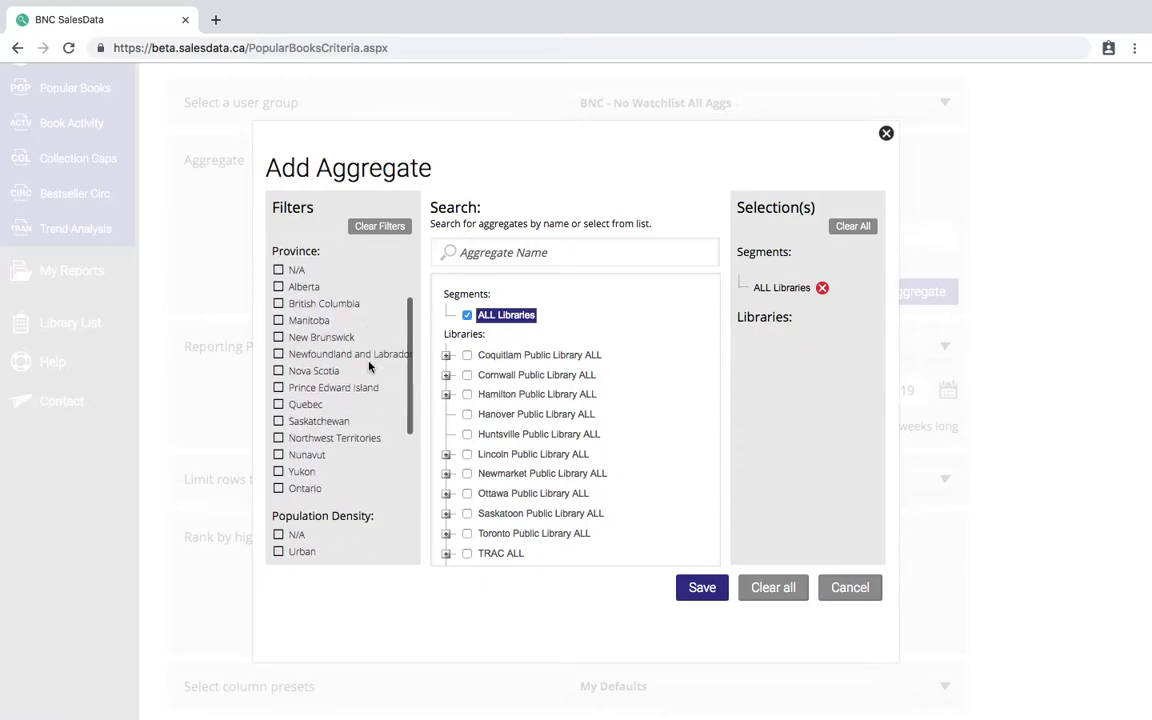
{"action": "scroll", "coordinate": [368, 366], "scroll_direction": "down", "scroll_amount": 2}
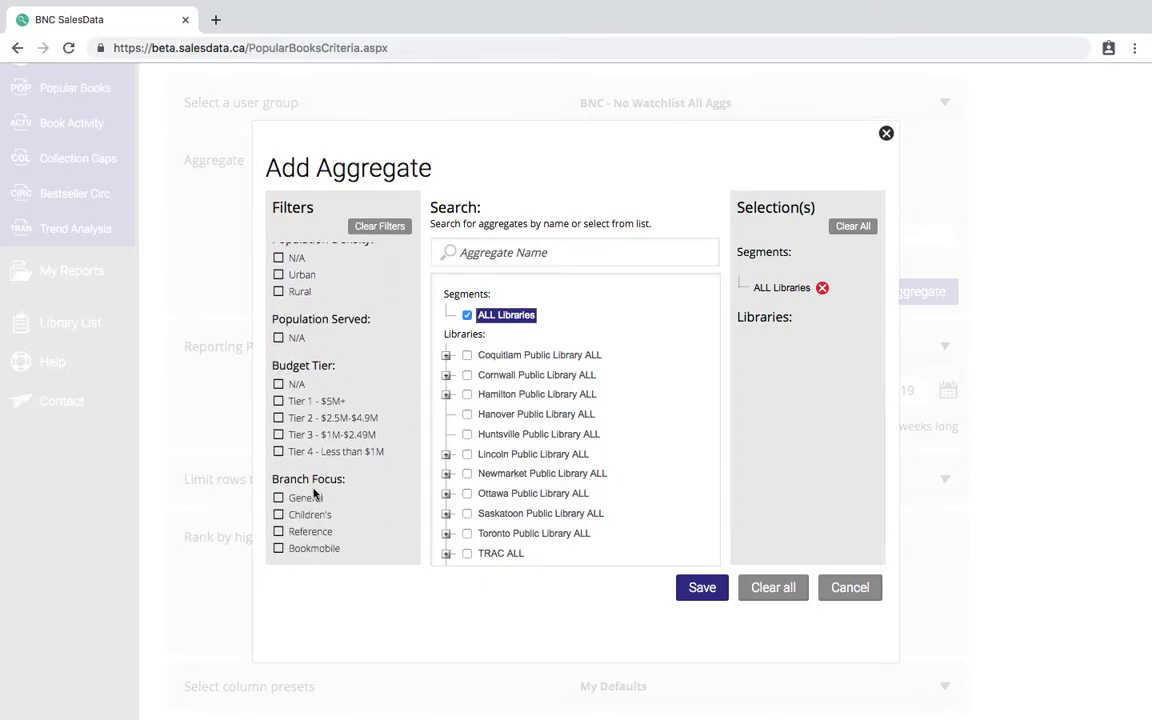
{"action": "scroll", "coordinate": [597, 325], "scroll_direction": "down", "scroll_amount": 2}
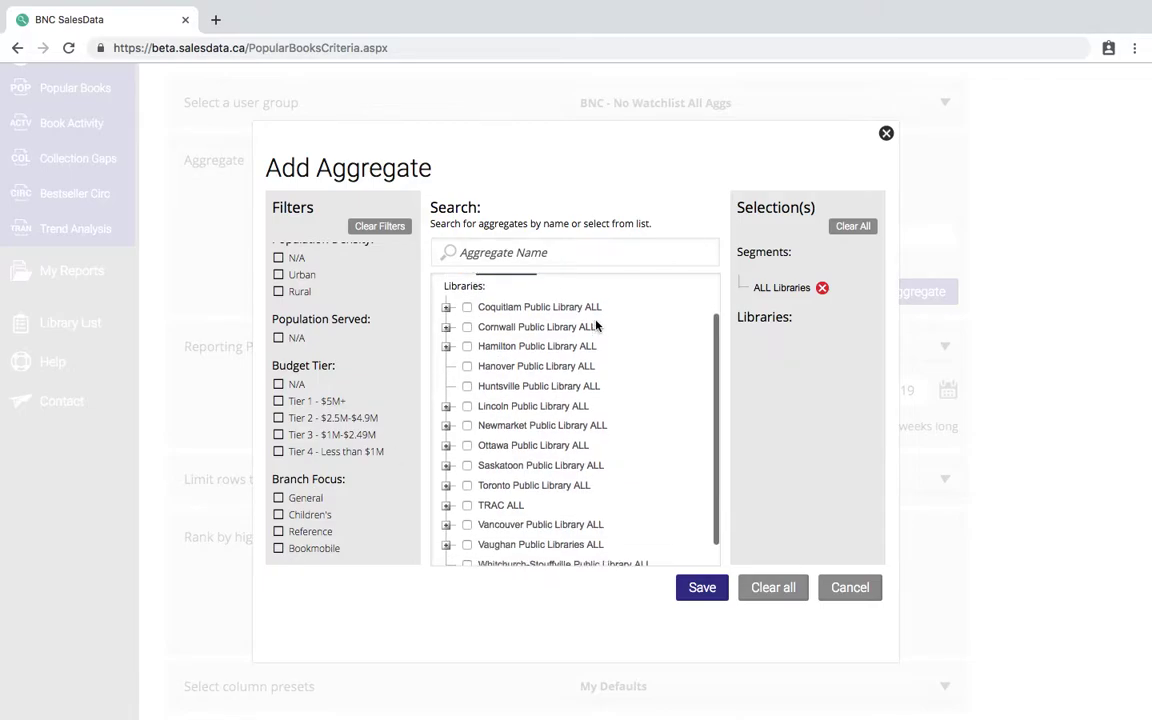
{"action": "scroll", "coordinate": [597, 325], "scroll_direction": "up", "scroll_amount": 3}
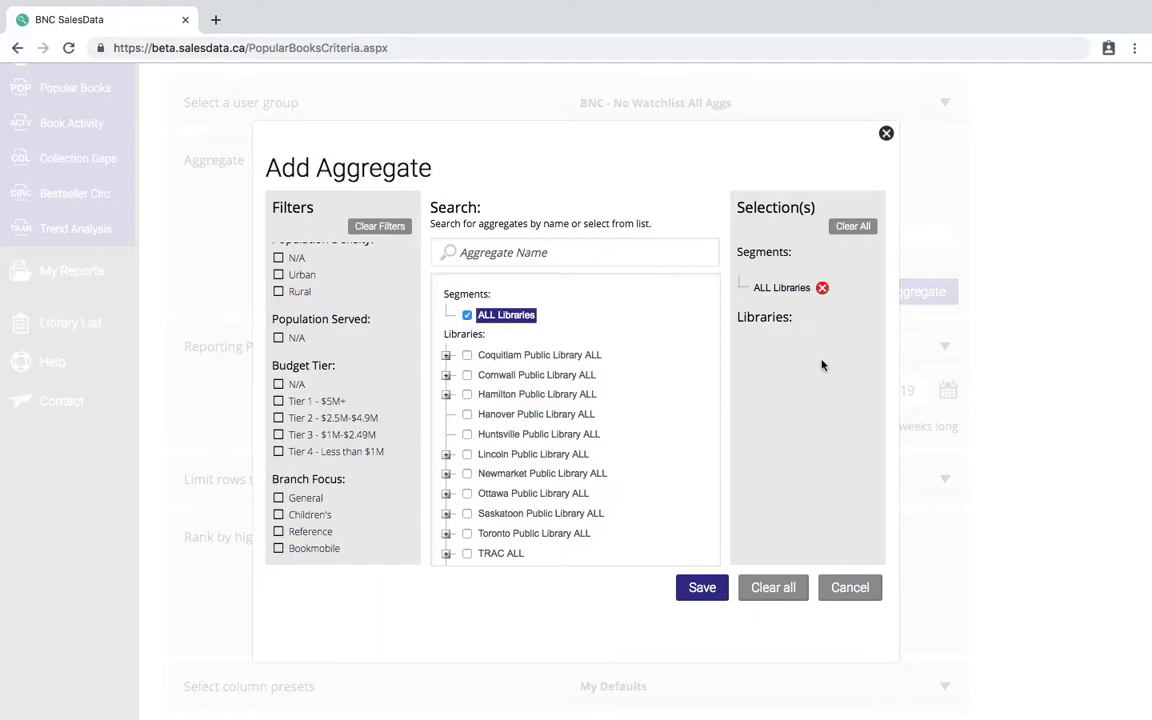
{"action": "left_click", "coordinate": [855, 590]}
Step: Review the available choices for the reporting period and the row limit without selecting any
{"action": "scroll", "coordinate": [374, 454], "scroll_direction": "down", "scroll_amount": 2}
{"action": "scroll", "coordinate": [374, 454], "scroll_direction": "down", "scroll_amount": 1}
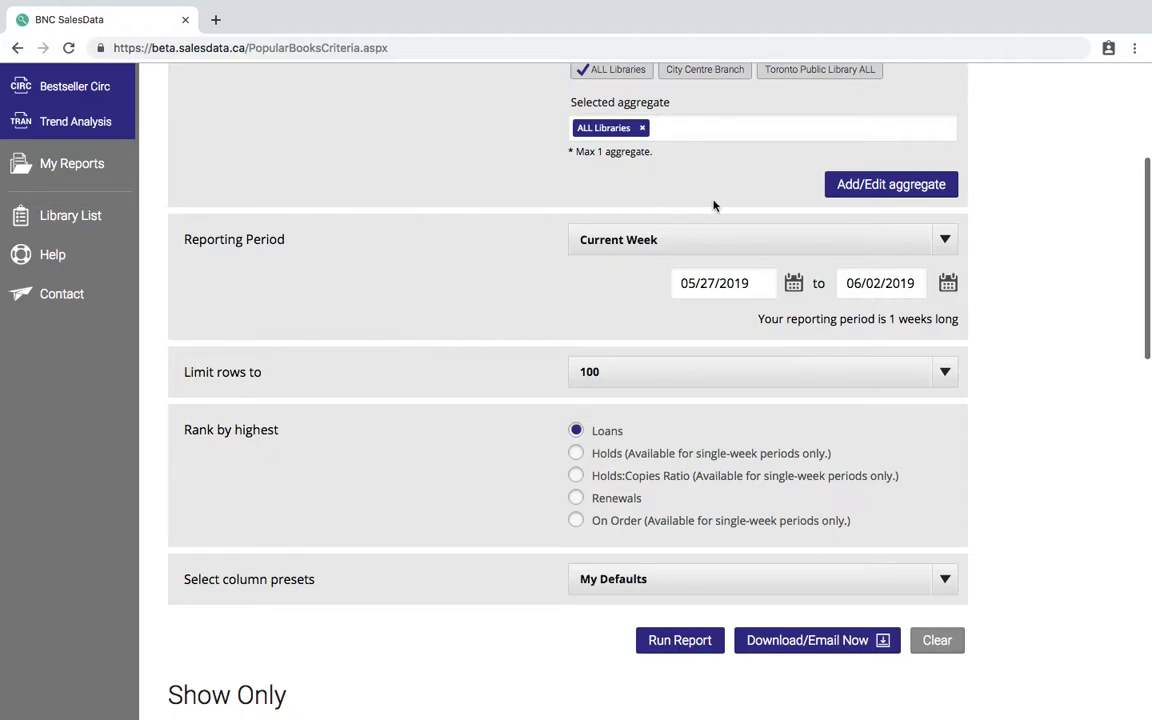
{"action": "left_click", "coordinate": [667, 244]}
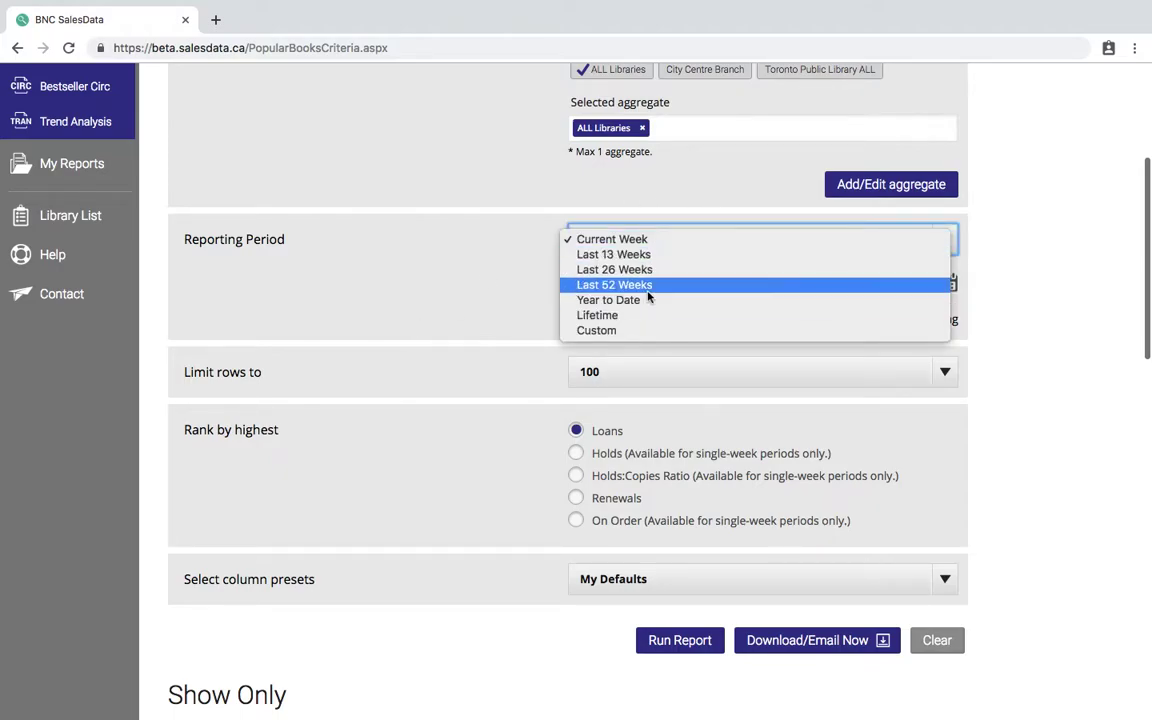
{"action": "left_click", "coordinate": [464, 292]}
{"action": "scroll", "coordinate": [465, 294], "scroll_direction": "down", "scroll_amount": 1}
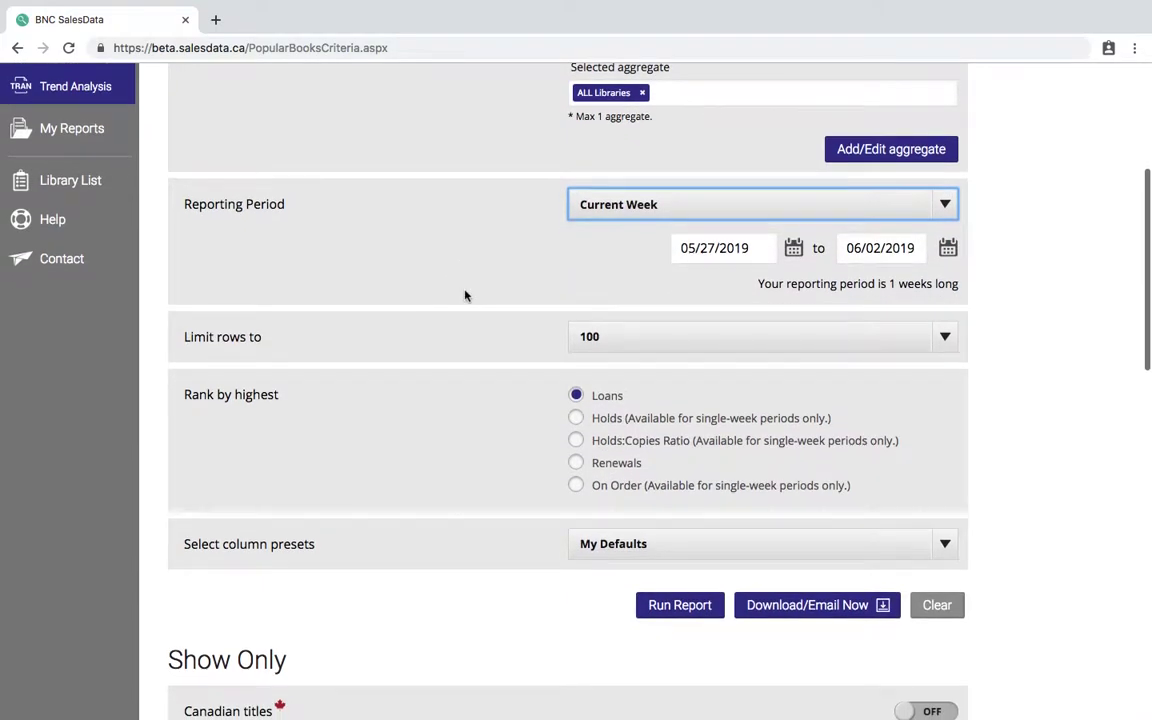
{"action": "scroll", "coordinate": [465, 294], "scroll_direction": "down", "scroll_amount": 2}
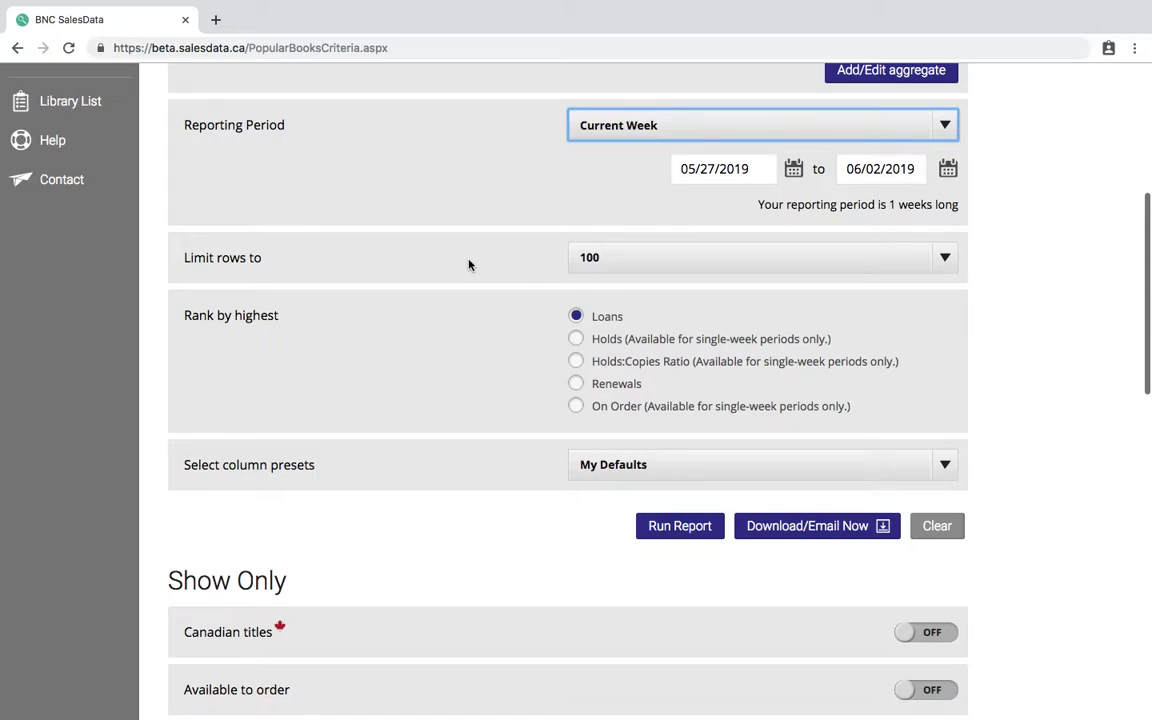
{"action": "left_click", "coordinate": [661, 257]}
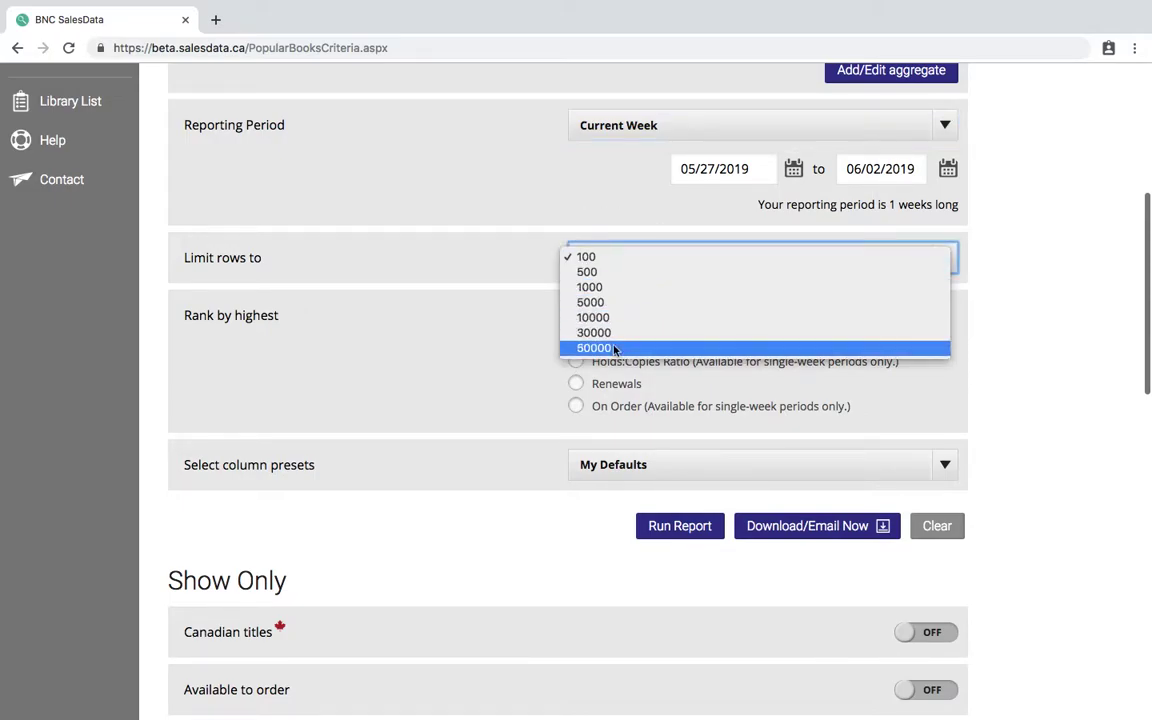
{"action": "left_click", "coordinate": [430, 357]}
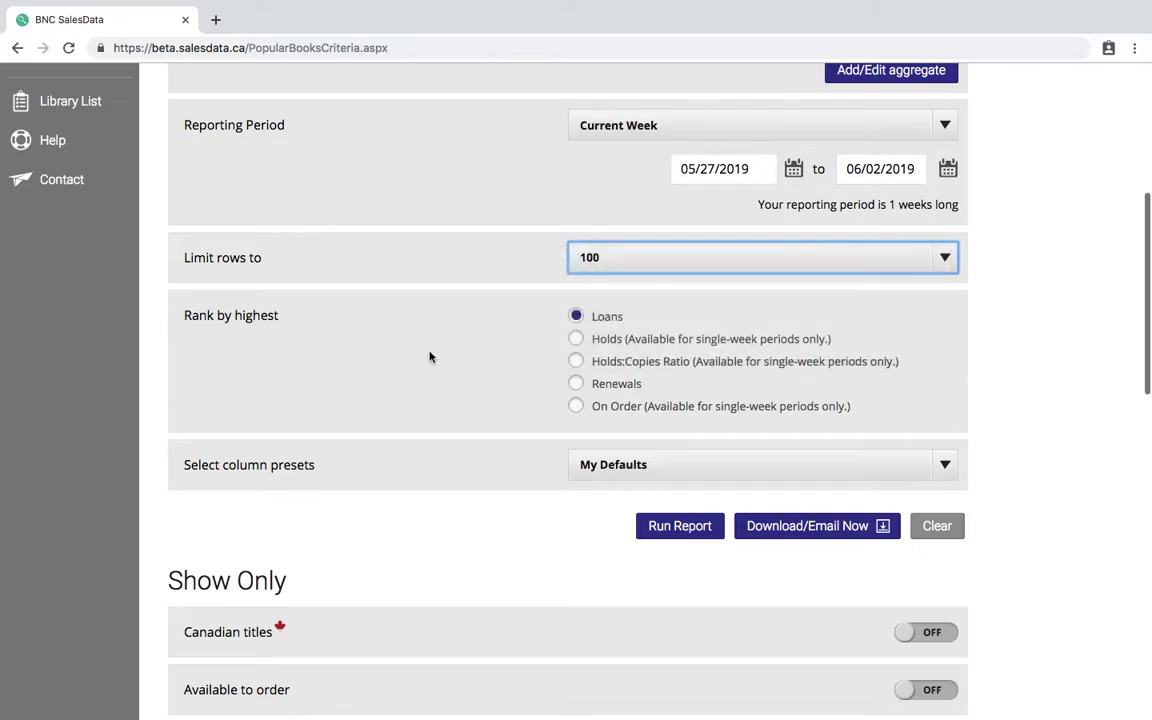
Step: Try Last 13 Weeks as the reporting period to compare the ranking options, and return it to Current Week
{"action": "scroll", "coordinate": [430, 357], "scroll_direction": "down", "scroll_amount": 2}
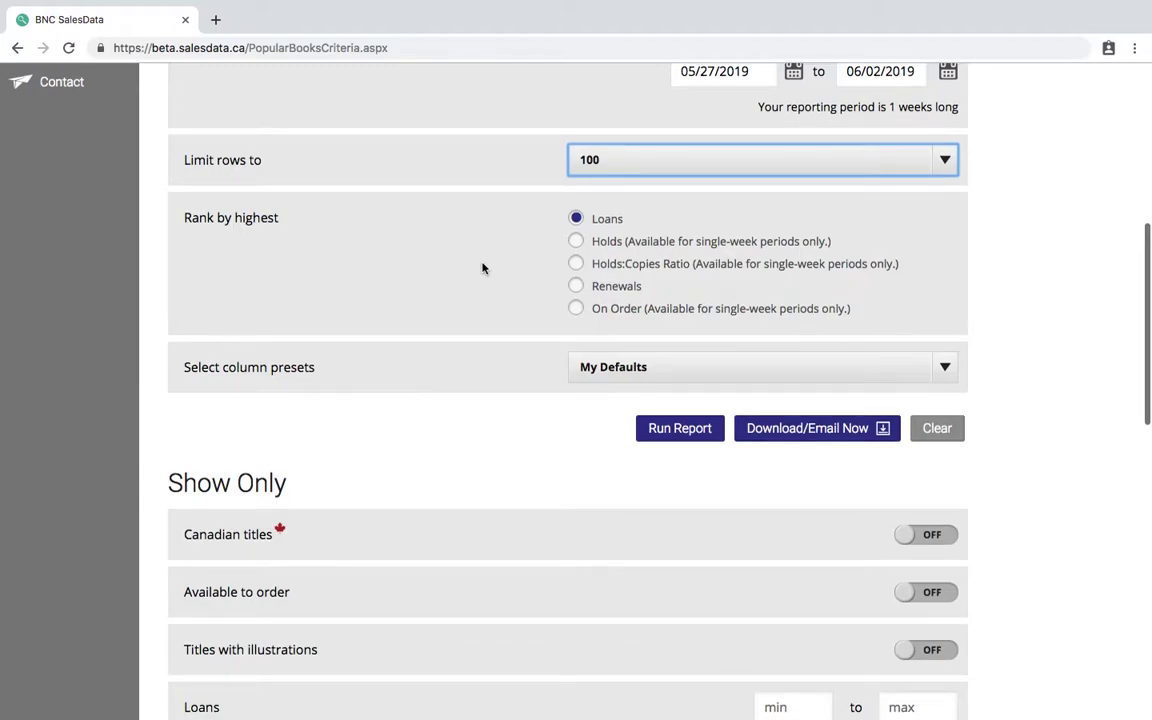
{"action": "scroll", "coordinate": [612, 195], "scroll_direction": "up", "scroll_amount": 1}
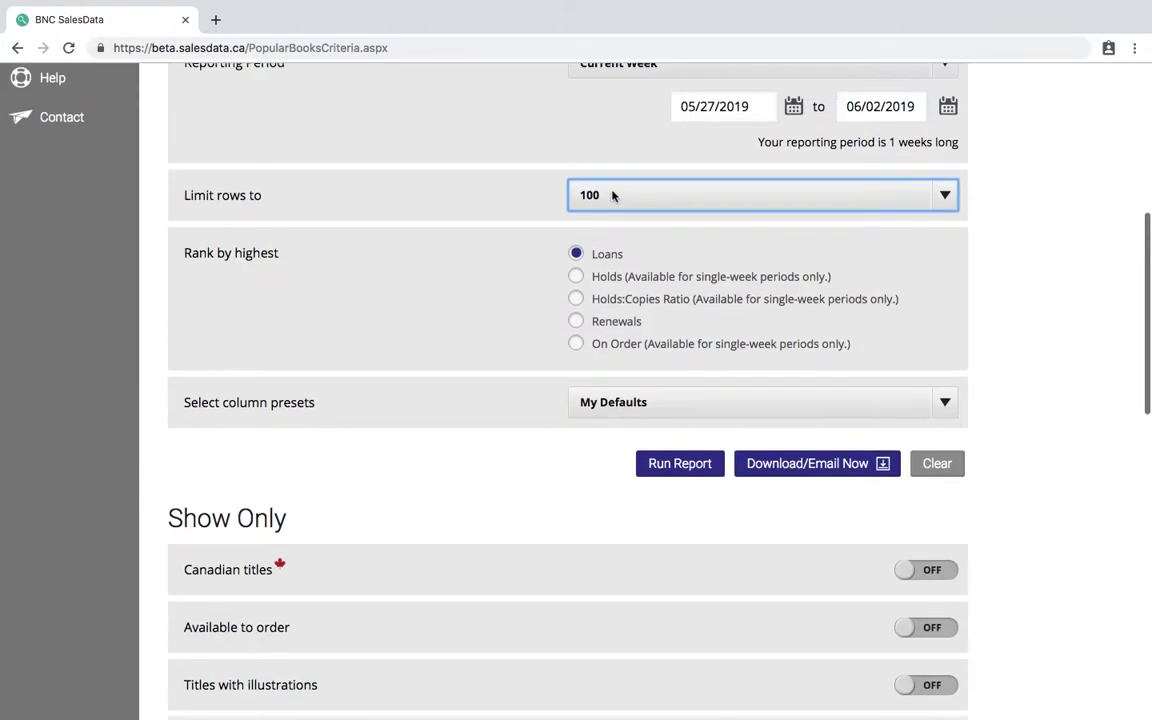
{"action": "scroll", "coordinate": [612, 195], "scroll_direction": "up", "scroll_amount": 1}
{"action": "left_click", "coordinate": [609, 106]}
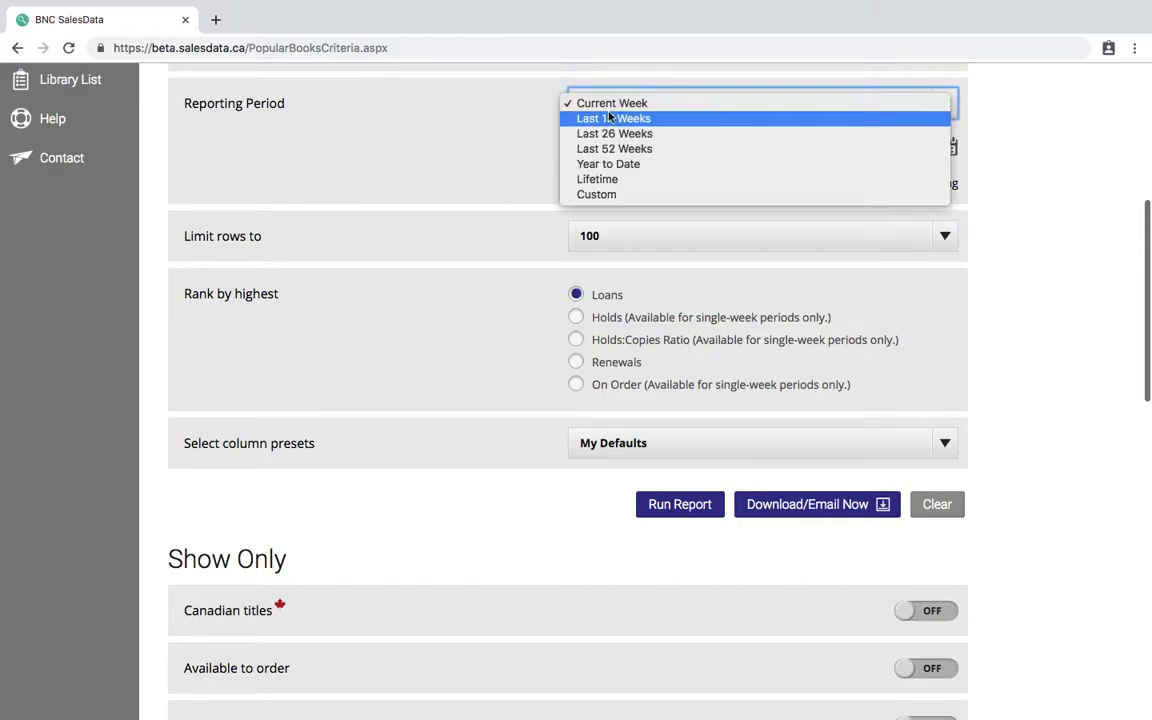
{"action": "left_click", "coordinate": [609, 118]}
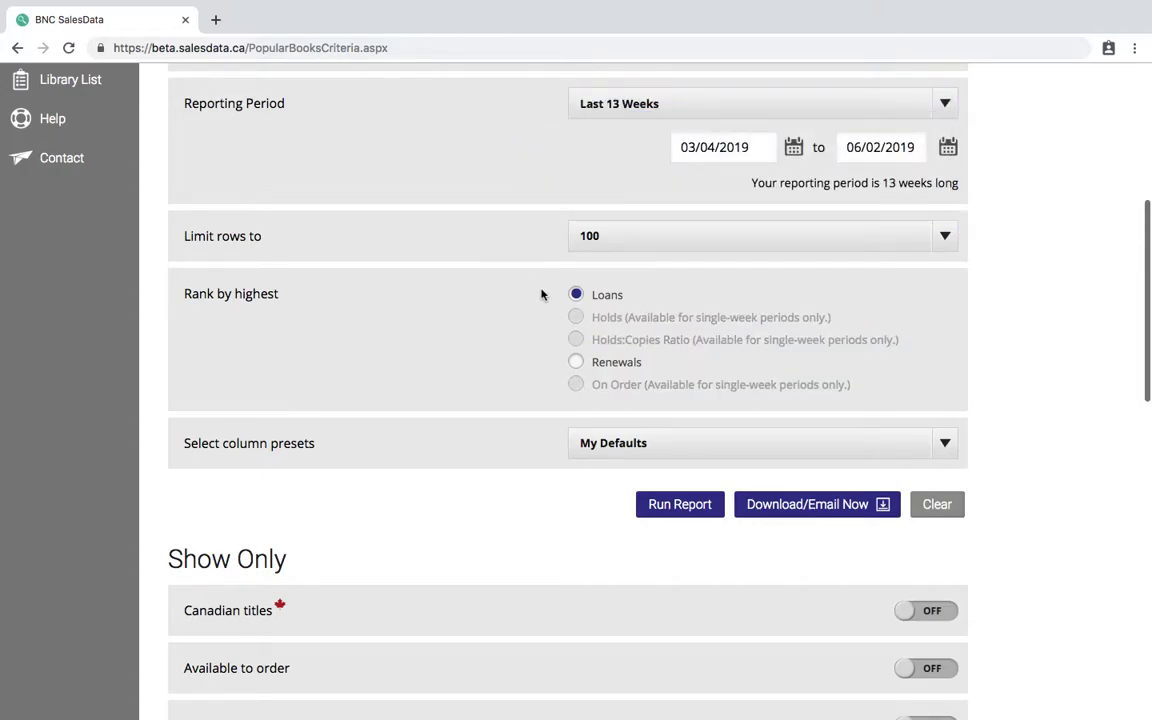
{"action": "left_click", "coordinate": [617, 110]}
{"action": "left_click", "coordinate": [610, 89]}
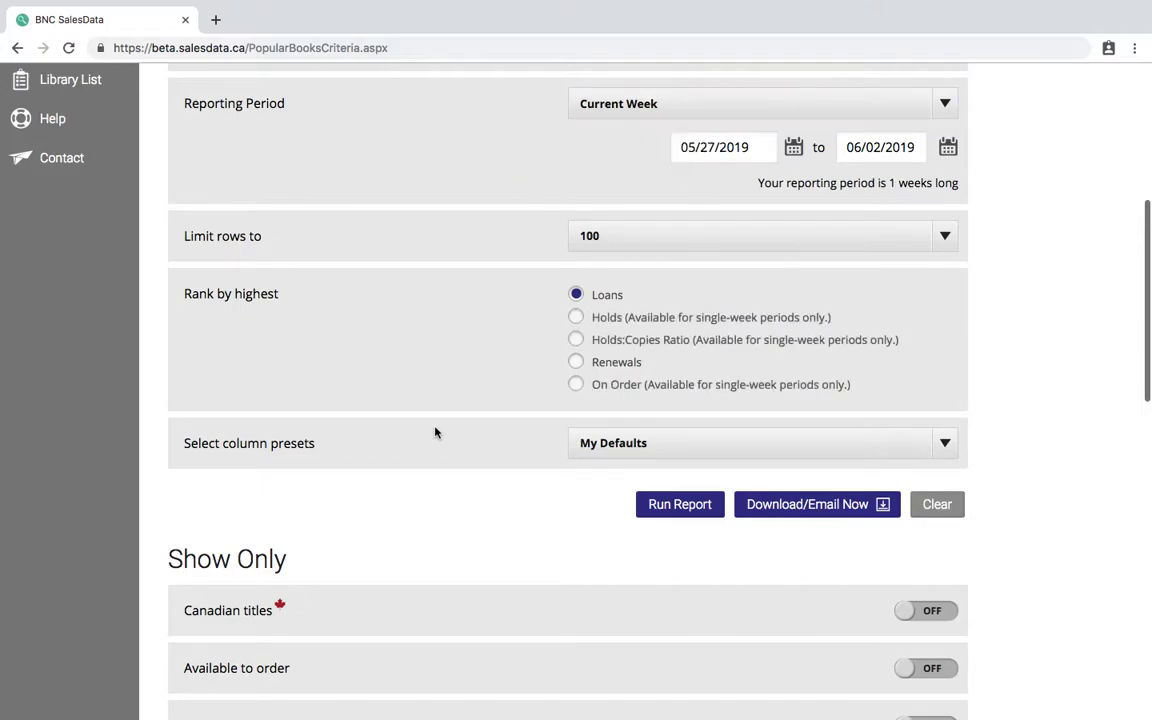
Step: Switch the Available to order filter on and back off in the Show Only section
{"action": "scroll", "coordinate": [470, 437], "scroll_direction": "down", "scroll_amount": 1}
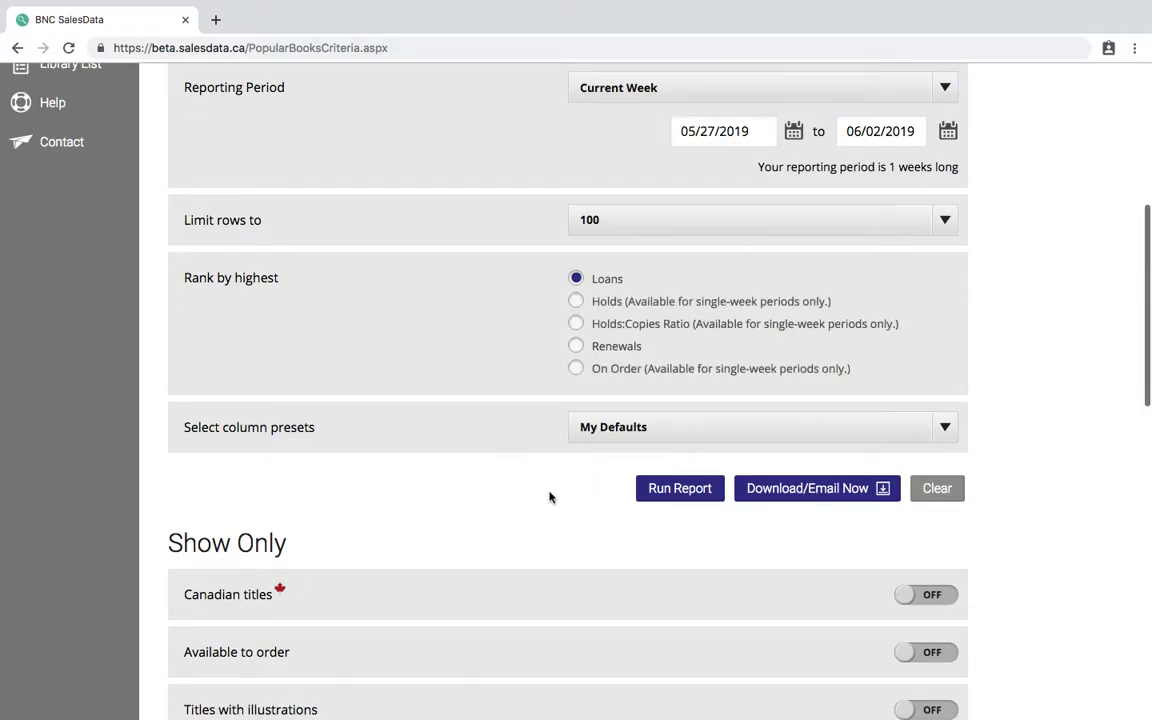
{"action": "scroll", "coordinate": [549, 497], "scroll_direction": "down", "scroll_amount": 5}
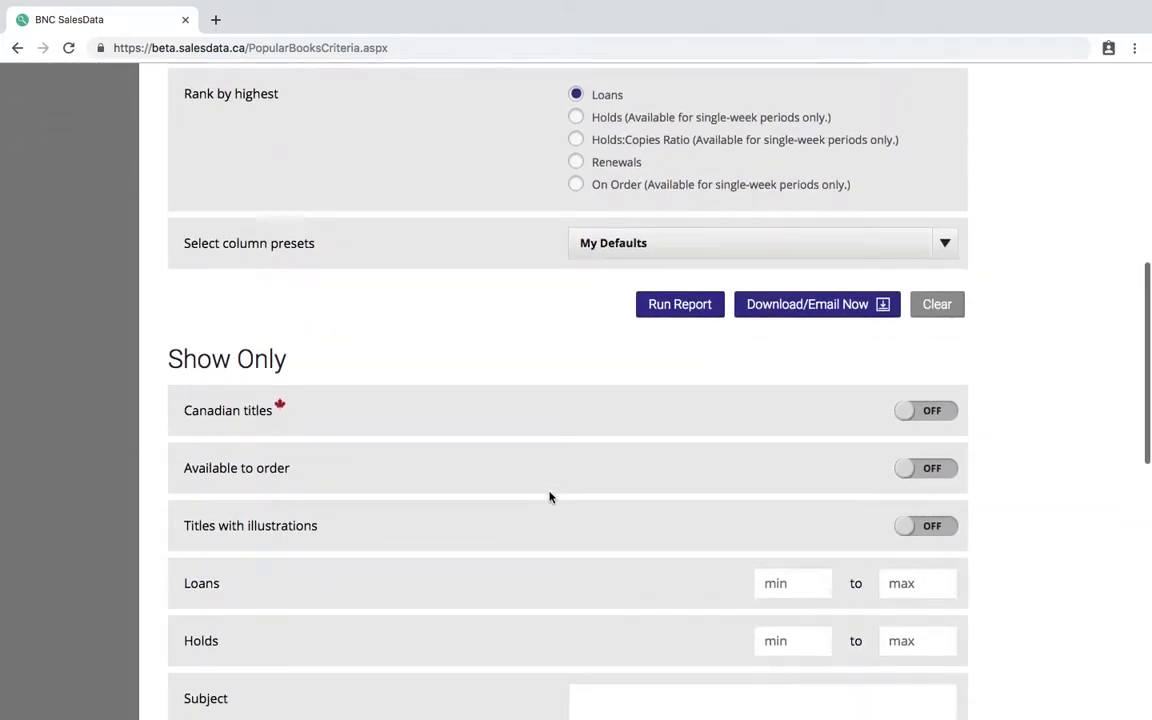
{"action": "scroll", "coordinate": [443, 392], "scroll_direction": "down", "scroll_amount": 4}
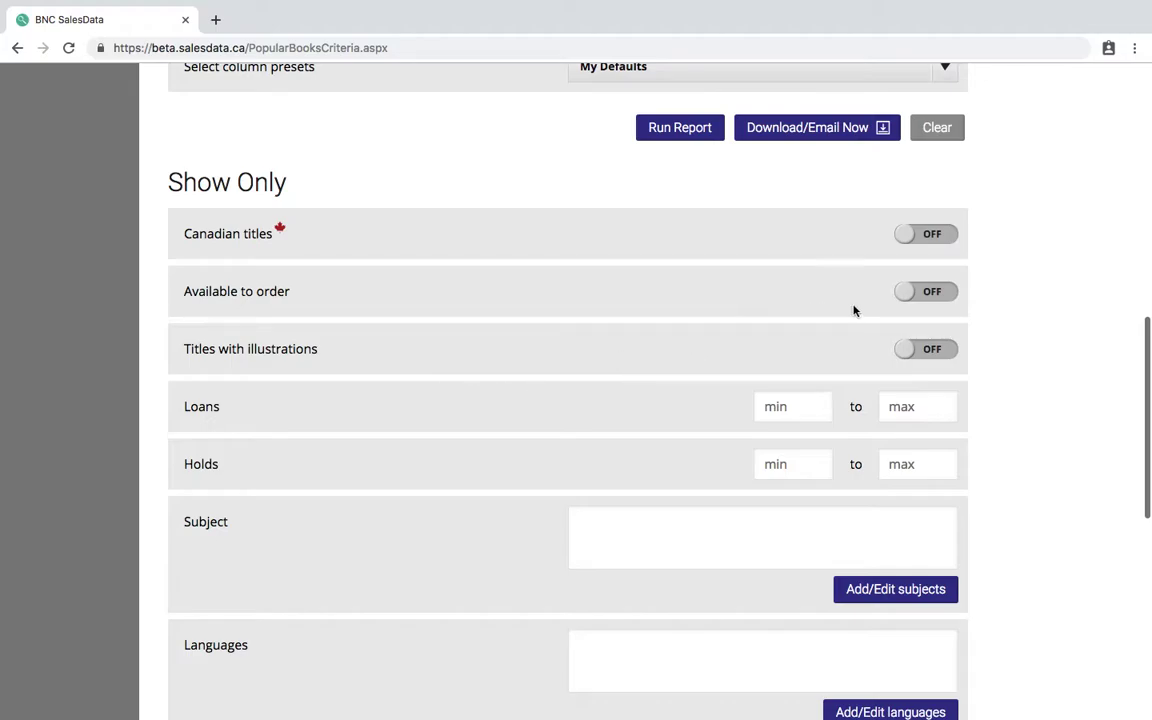
{"action": "left_click", "coordinate": [938, 291]}
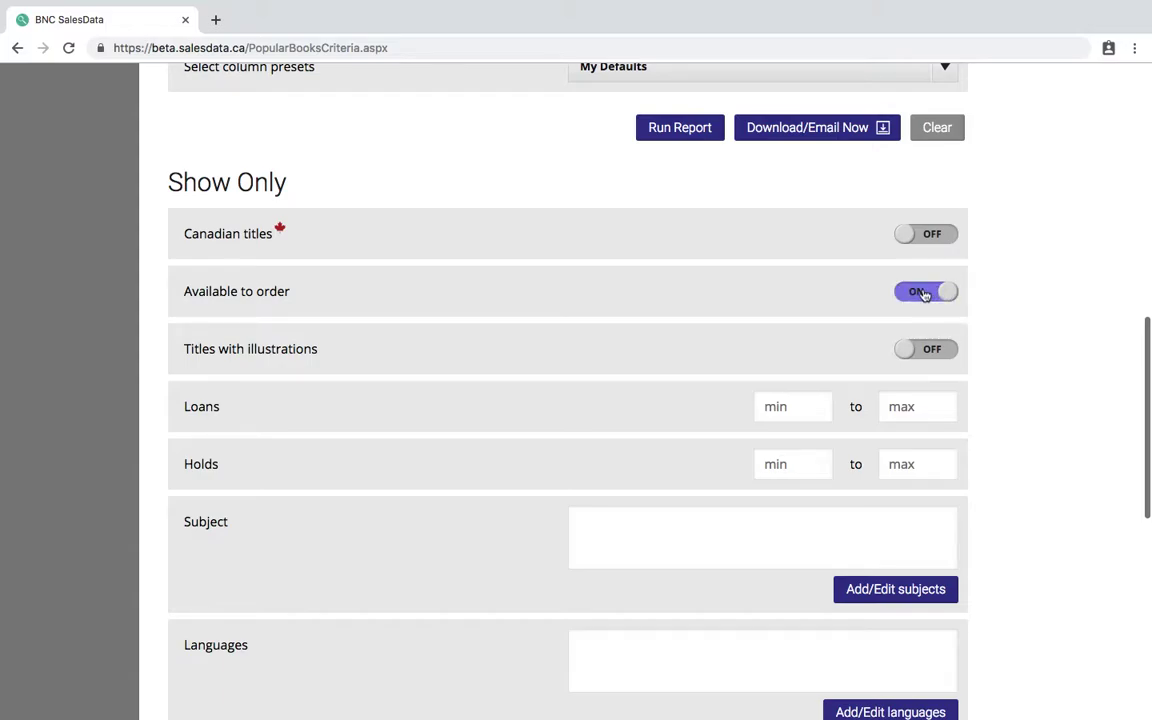
{"action": "left_click", "coordinate": [921, 291]}
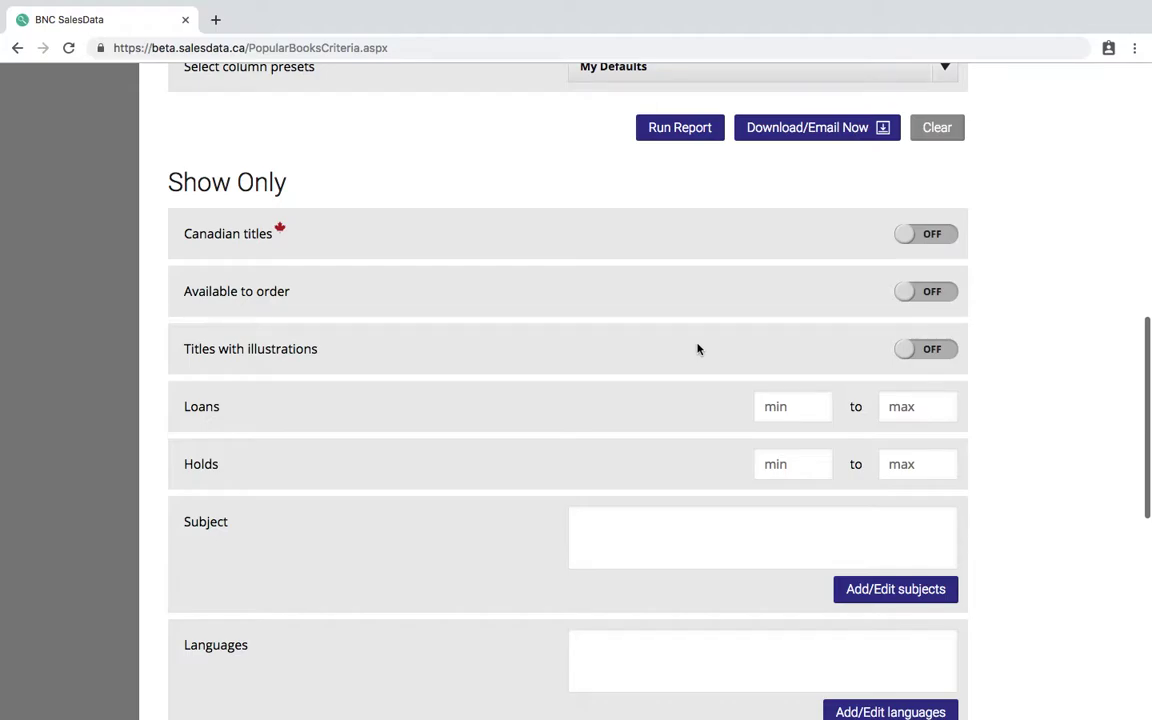
Step: Set the Loans filter range to a minimum of 10 and a maximum of 1000
{"action": "scroll", "coordinate": [698, 348], "scroll_direction": "down", "scroll_amount": 4}
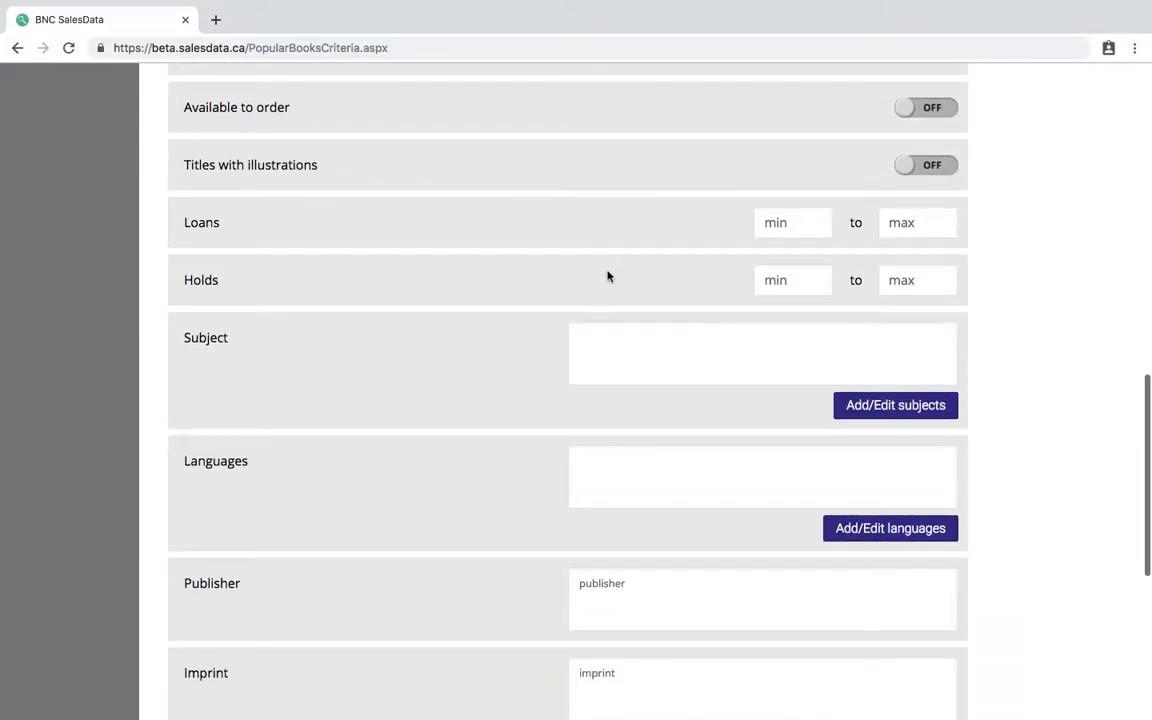
{"action": "left_click", "coordinate": [801, 224]}
{"action": "type", "text": "10"}
{"action": "left_click", "coordinate": [890, 222]}
{"action": "type", "text": "1000"}
Step: Clear the minimum and maximum values of the Loans filter
{"action": "left_click", "coordinate": [802, 222]}
{"action": "key", "text": "BackSpace"}
{"action": "key", "text": "BackSpace"}
{"action": "left_click", "coordinate": [937, 222]}
{"action": "key", "text": "BackSpace"}
{"action": "key", "text": "BackSpace"}
{"action": "key", "text": "BackSpace"}
{"action": "key", "text": "BackSpace"}
Step: Expand the Juvenile category in the BISAC subject picker, try a search for "juve", and leave without saving
{"action": "scroll", "coordinate": [707, 283], "scroll_direction": "down", "scroll_amount": 2}
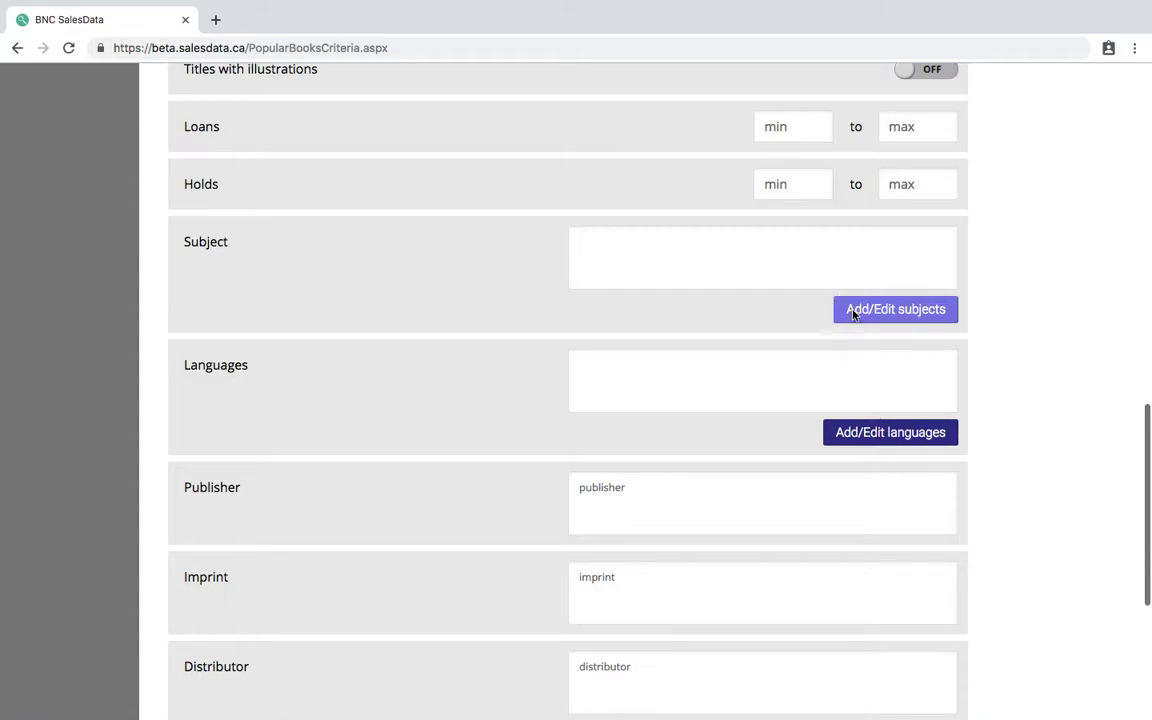
{"action": "left_click", "coordinate": [853, 315]}
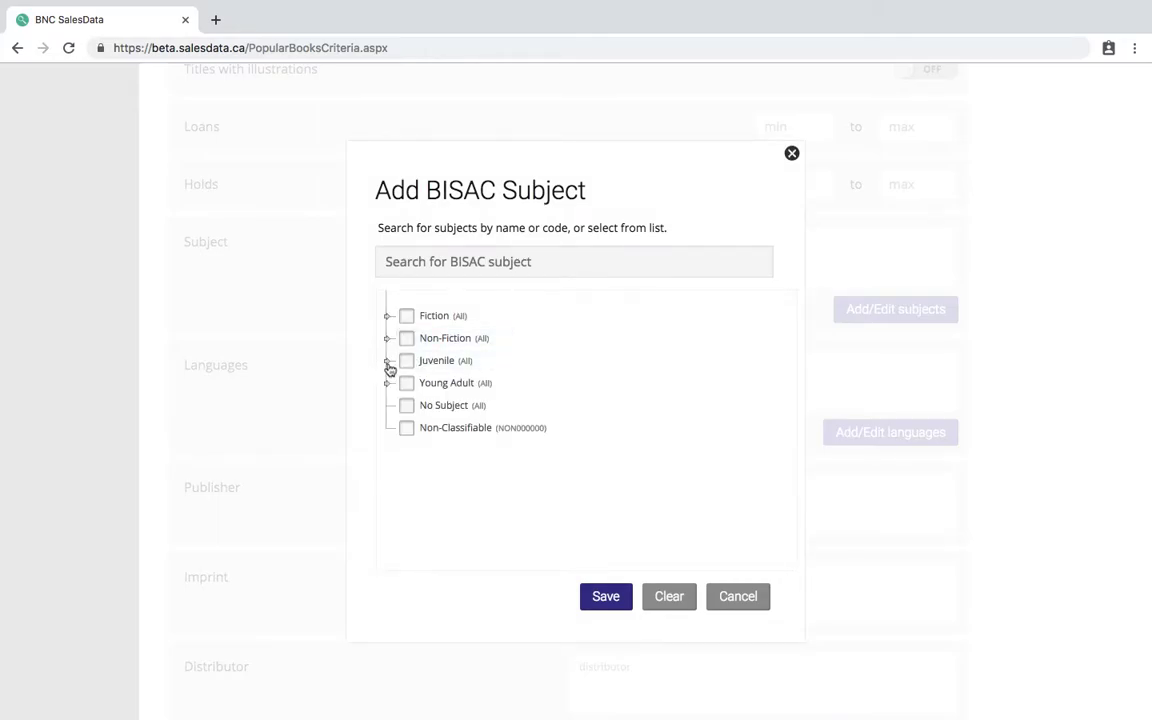
{"action": "left_click", "coordinate": [388, 361]}
{"action": "left_click", "coordinate": [425, 407]}
{"action": "left_click", "coordinate": [427, 407]}
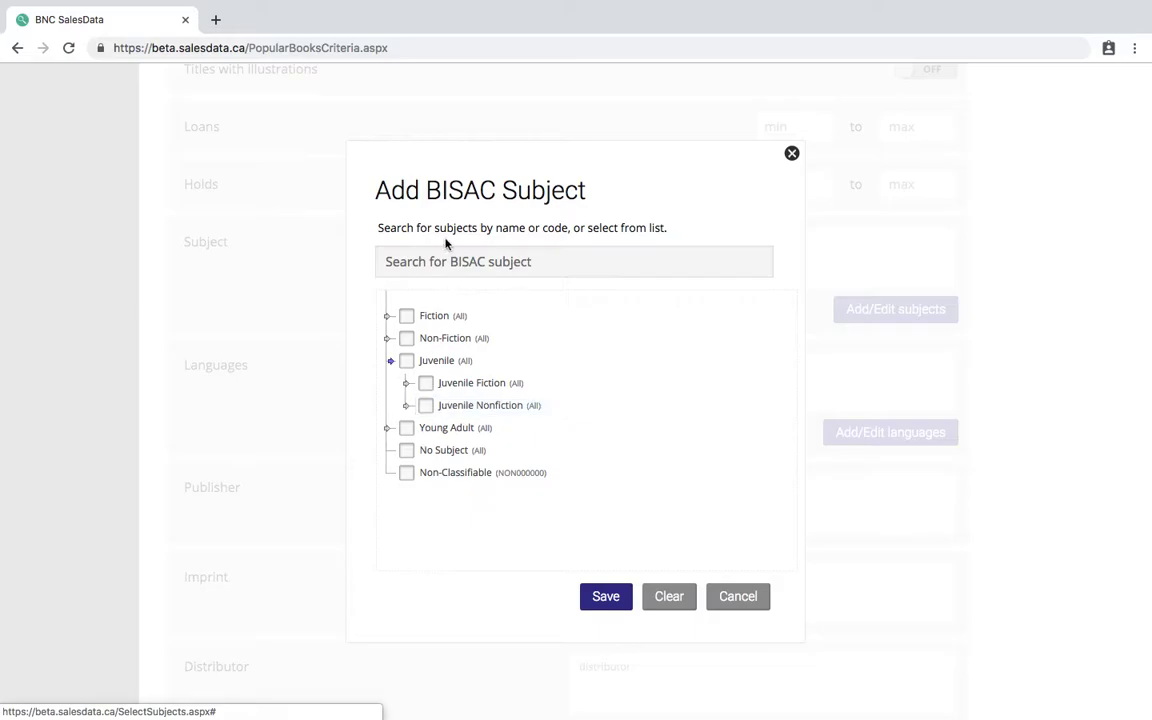
{"action": "type", "text": "venile"}
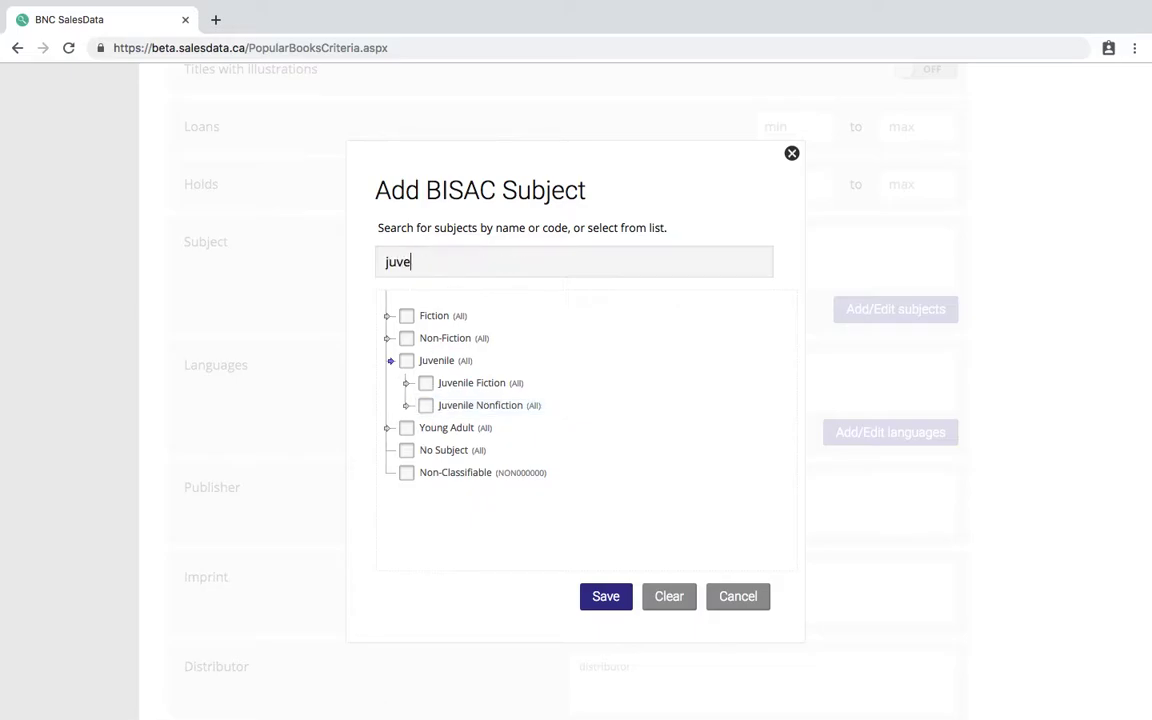
{"action": "left_click", "coordinate": [738, 596]}
Step: Try "house of anansi" as the publisher filter and clear the entry again
{"action": "scroll", "coordinate": [580, 400], "scroll_direction": "down", "scroll_amount": 3}
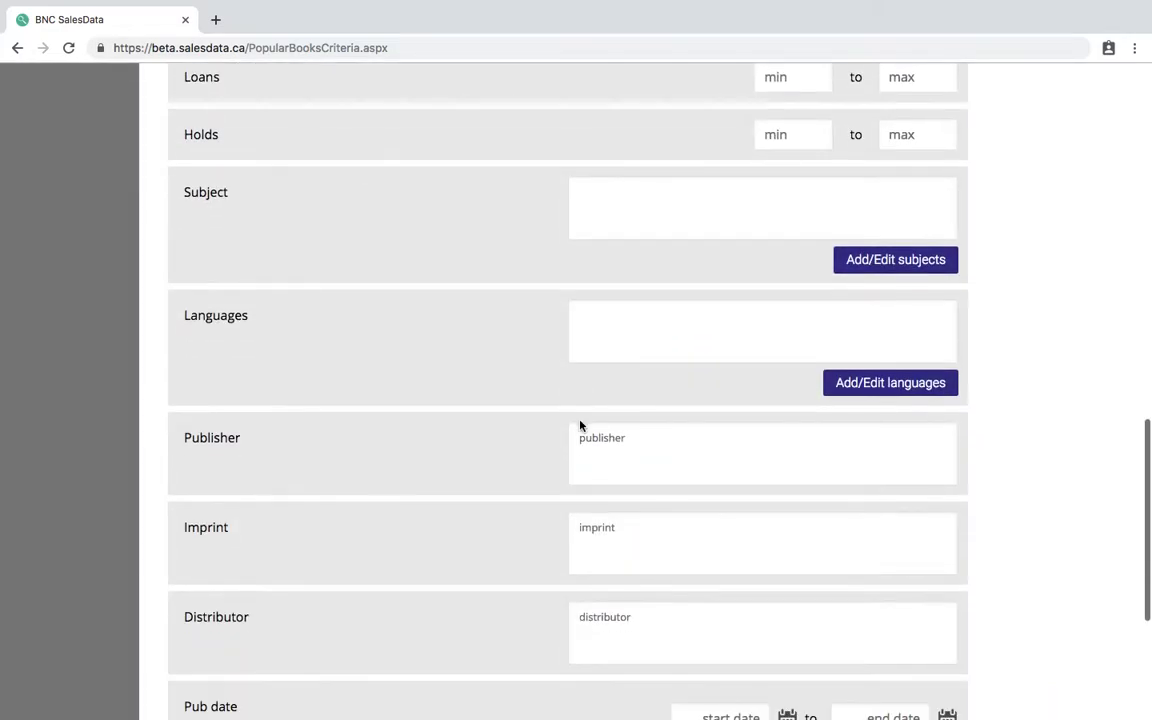
{"action": "scroll", "coordinate": [467, 420], "scroll_direction": "down", "scroll_amount": 2}
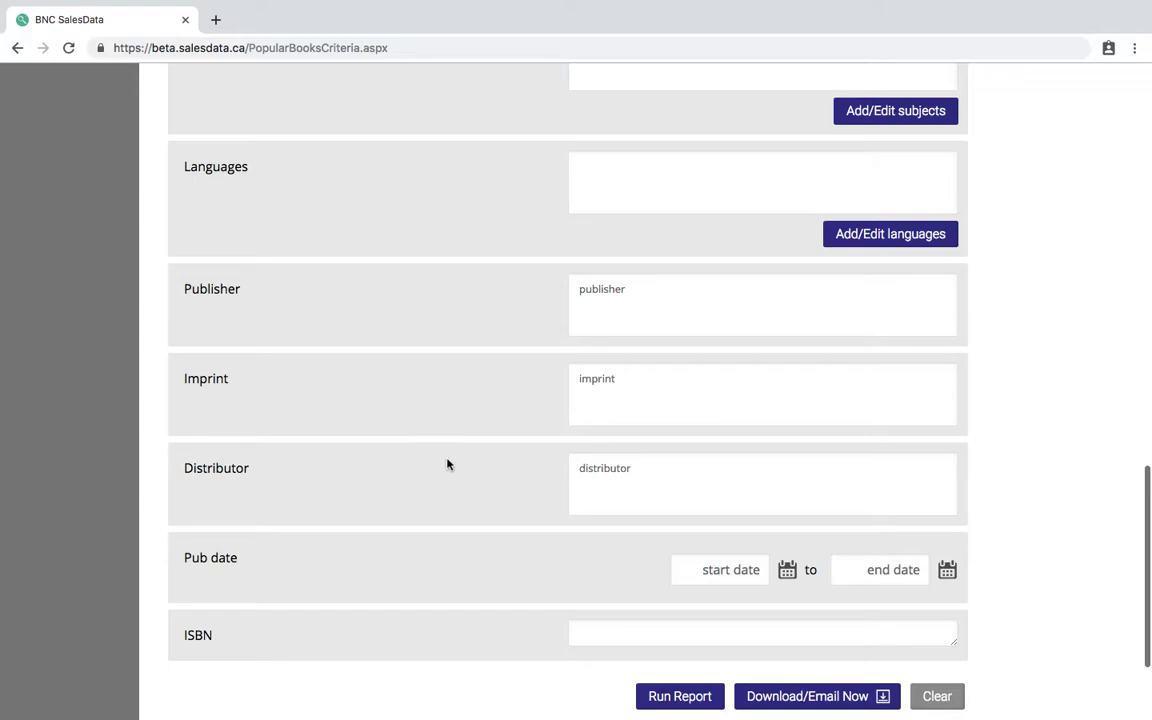
{"action": "left_click", "coordinate": [651, 303]}
{"action": "type", "text": "house of anansi"}
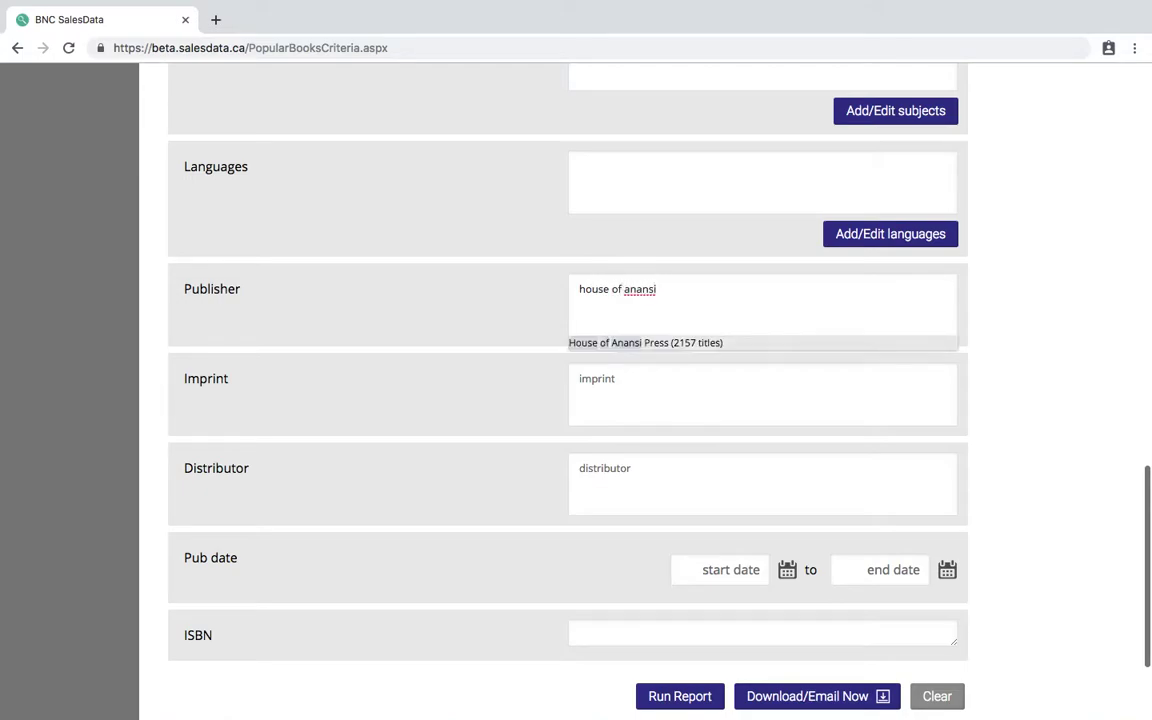
{"action": "triple_click", "coordinate": [586, 294]}
{"action": "key", "text": "BackSpace"}
Step: Run the Popular Books report with the current criteria
{"action": "scroll", "coordinate": [501, 417], "scroll_direction": "down", "scroll_amount": 2}
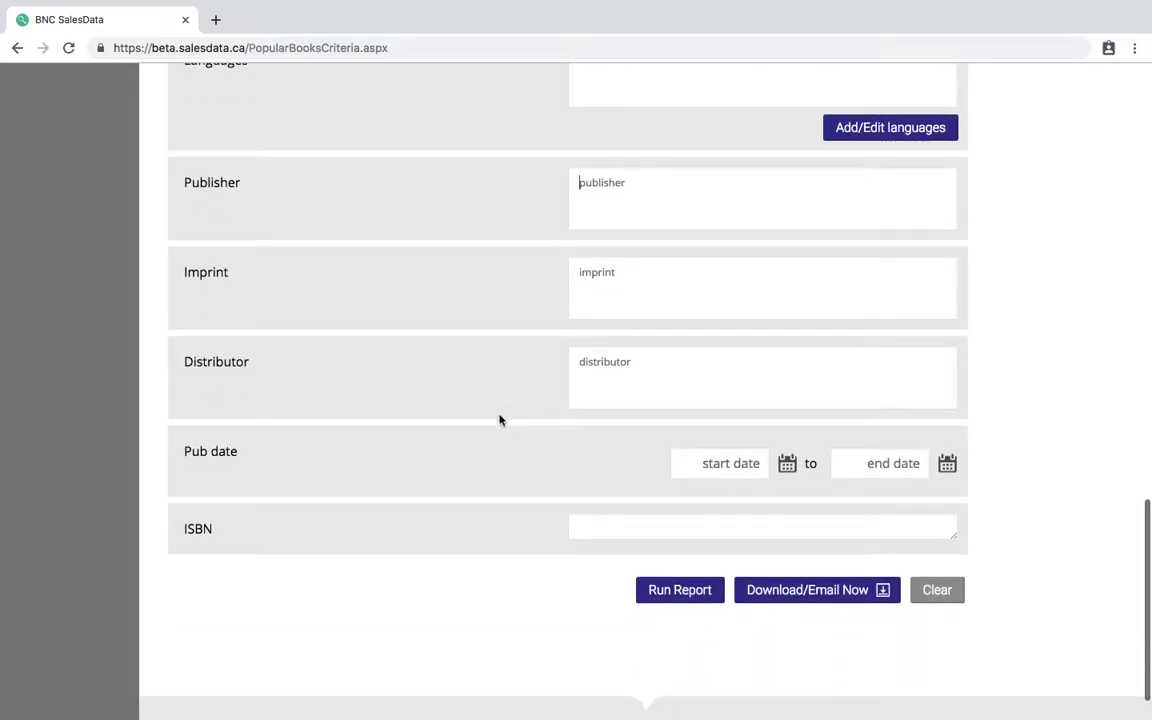
{"action": "scroll", "coordinate": [980, 400], "scroll_direction": "down", "scroll_amount": 1}
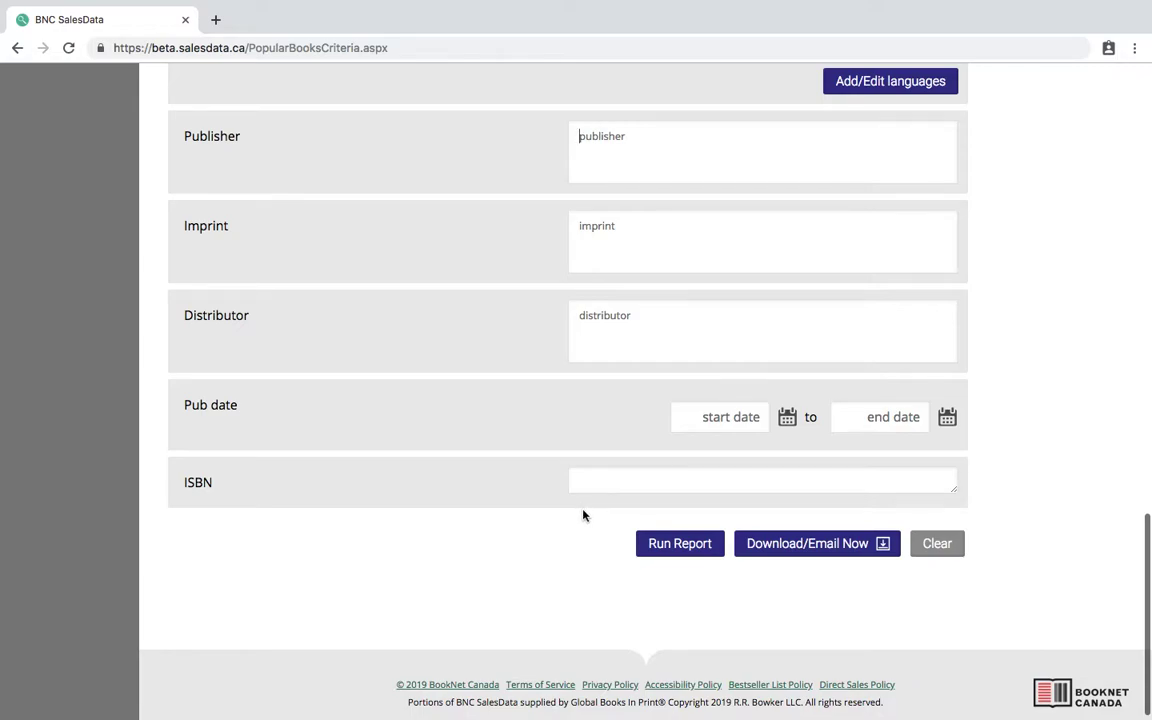
{"action": "left_click", "coordinate": [668, 551]}
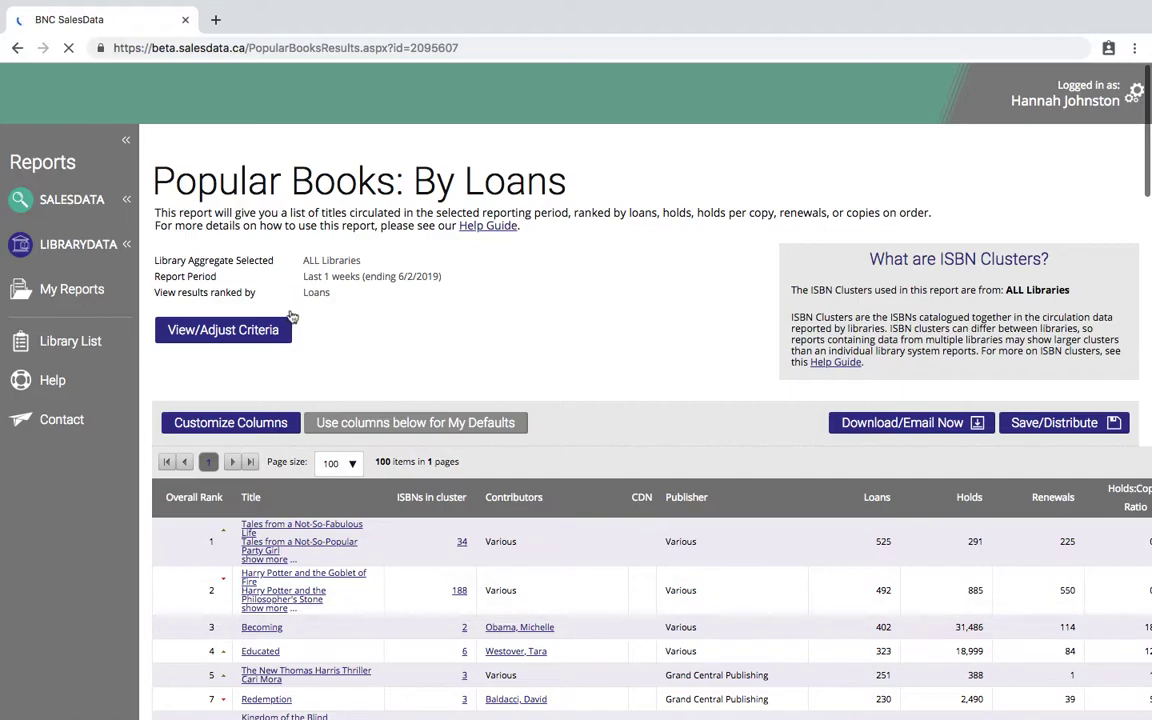
Step: Examine the report's criteria summary, the ISBN cluster information and the ranked titles with their rank-change and Canadian contributor markers
{"action": "scroll", "coordinate": [488, 283], "scroll_direction": "down", "scroll_amount": 3}
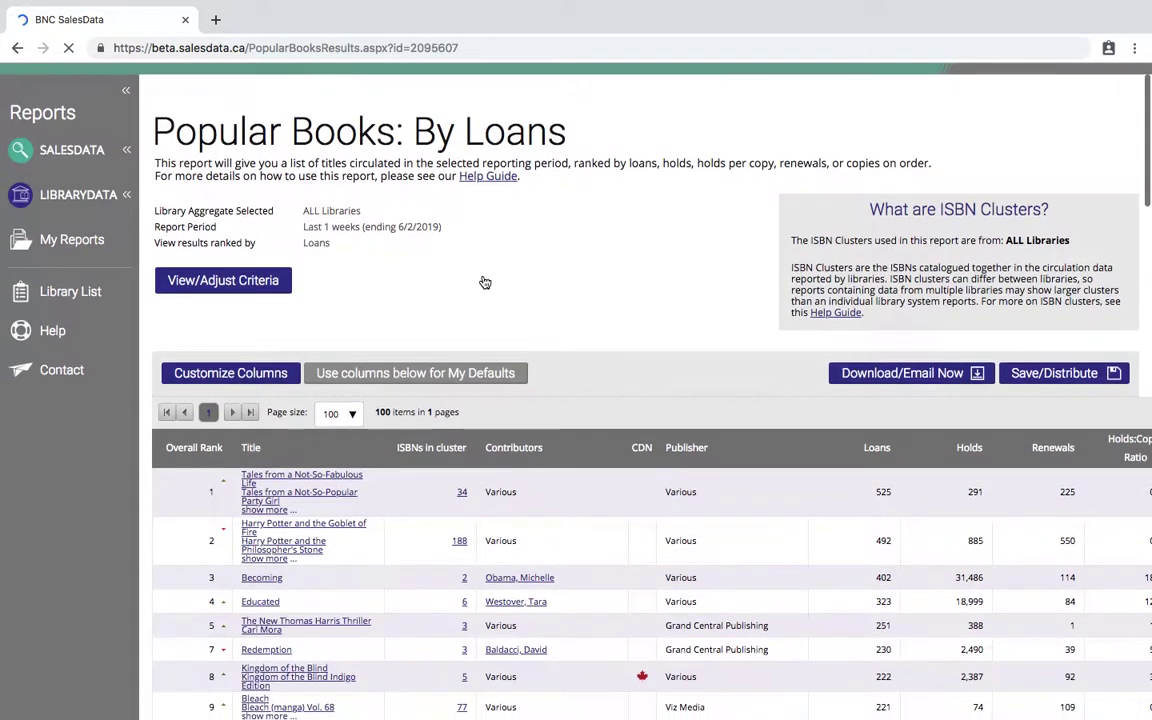
{"action": "scroll", "coordinate": [595, 205], "scroll_direction": "down", "scroll_amount": 1}
{"action": "scroll", "coordinate": [595, 205], "scroll_direction": "down", "scroll_amount": 1}
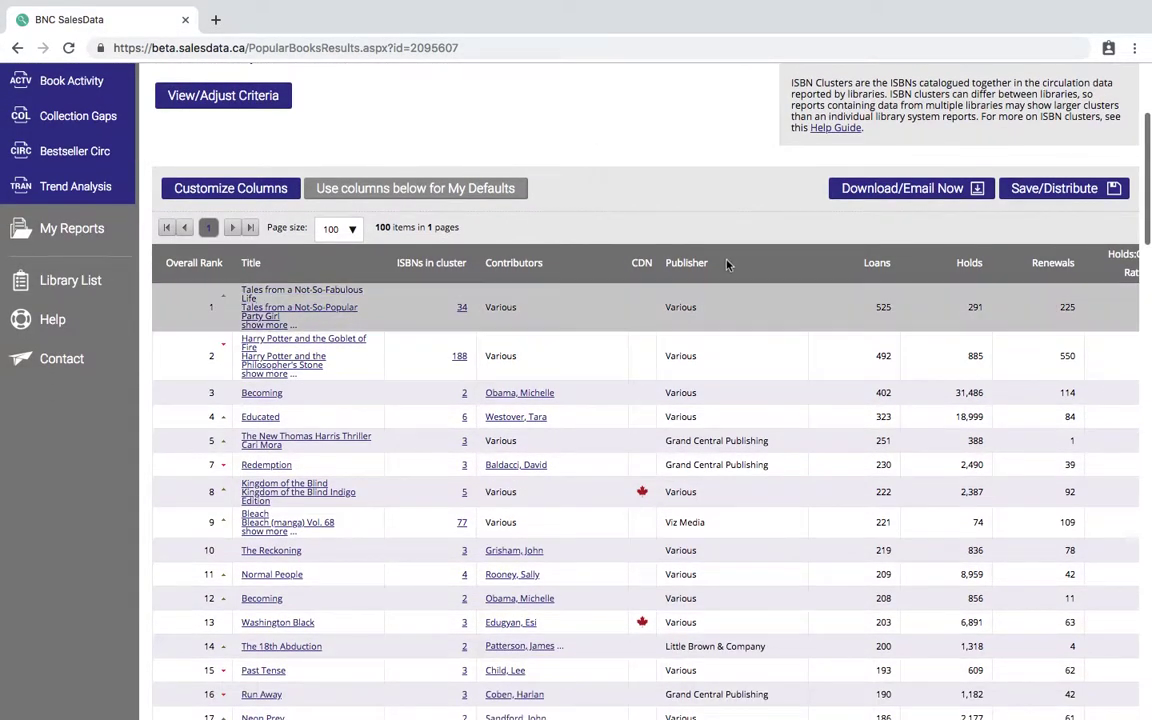
{"action": "scroll", "coordinate": [530, 202], "scroll_direction": "down", "scroll_amount": 1}
{"action": "scroll", "coordinate": [530, 202], "scroll_direction": "down", "scroll_amount": 1}
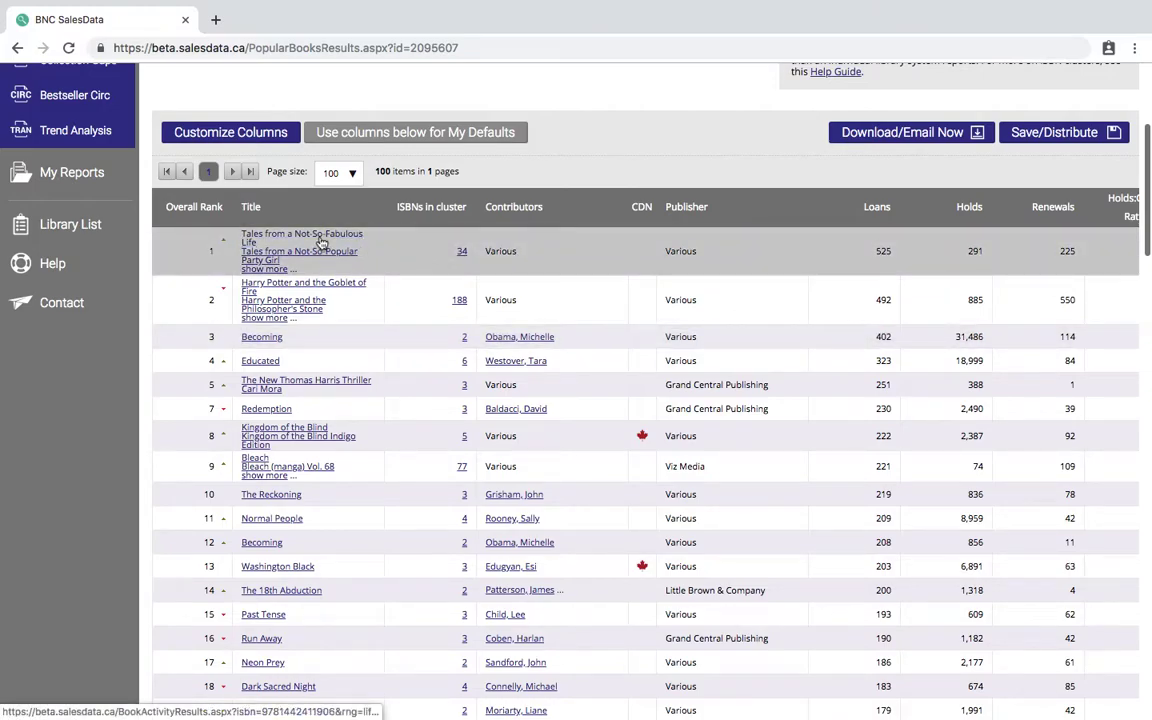
{"action": "scroll", "coordinate": [586, 138], "scroll_direction": "up", "scroll_amount": 1}
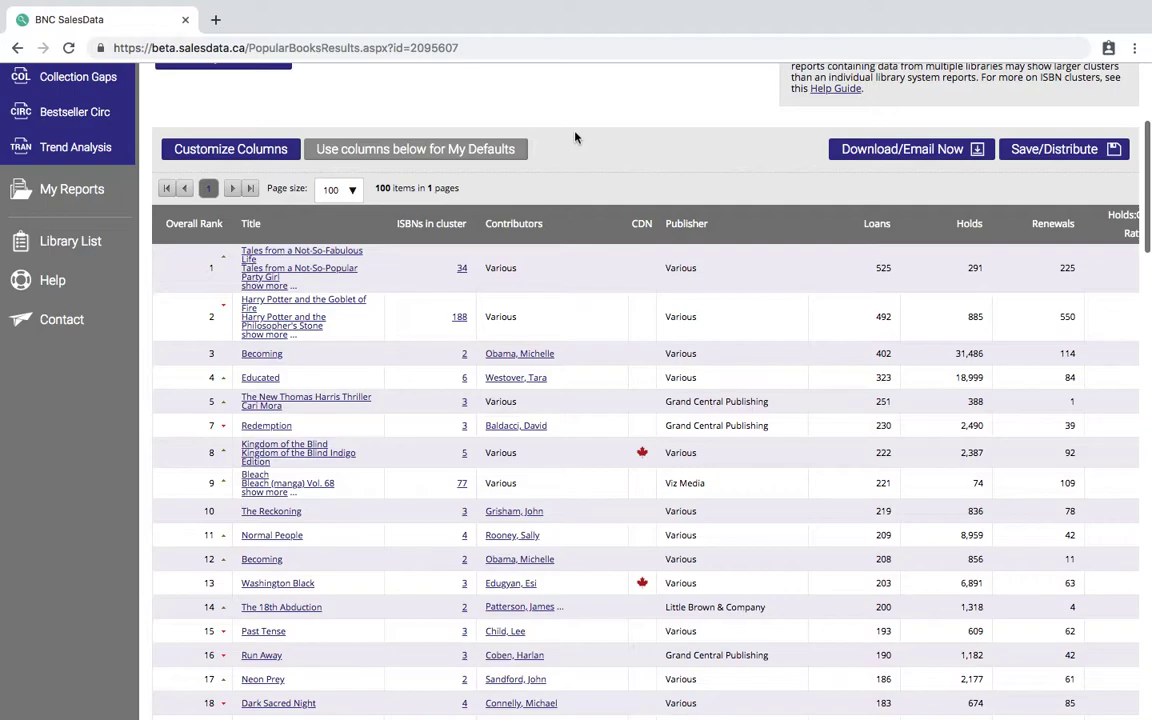
{"action": "scroll", "coordinate": [576, 136], "scroll_direction": "up", "scroll_amount": 5}
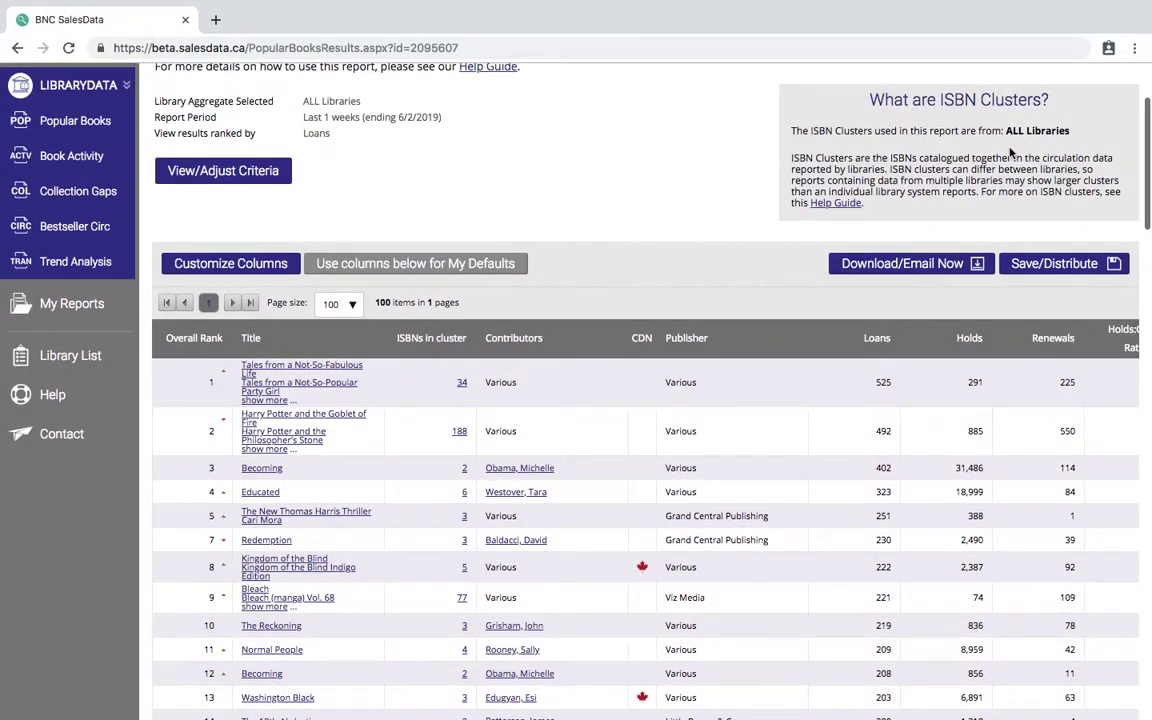
{"action": "scroll", "coordinate": [673, 224], "scroll_direction": "down", "scroll_amount": 1}
{"action": "scroll", "coordinate": [673, 224], "scroll_direction": "down", "scroll_amount": 5}
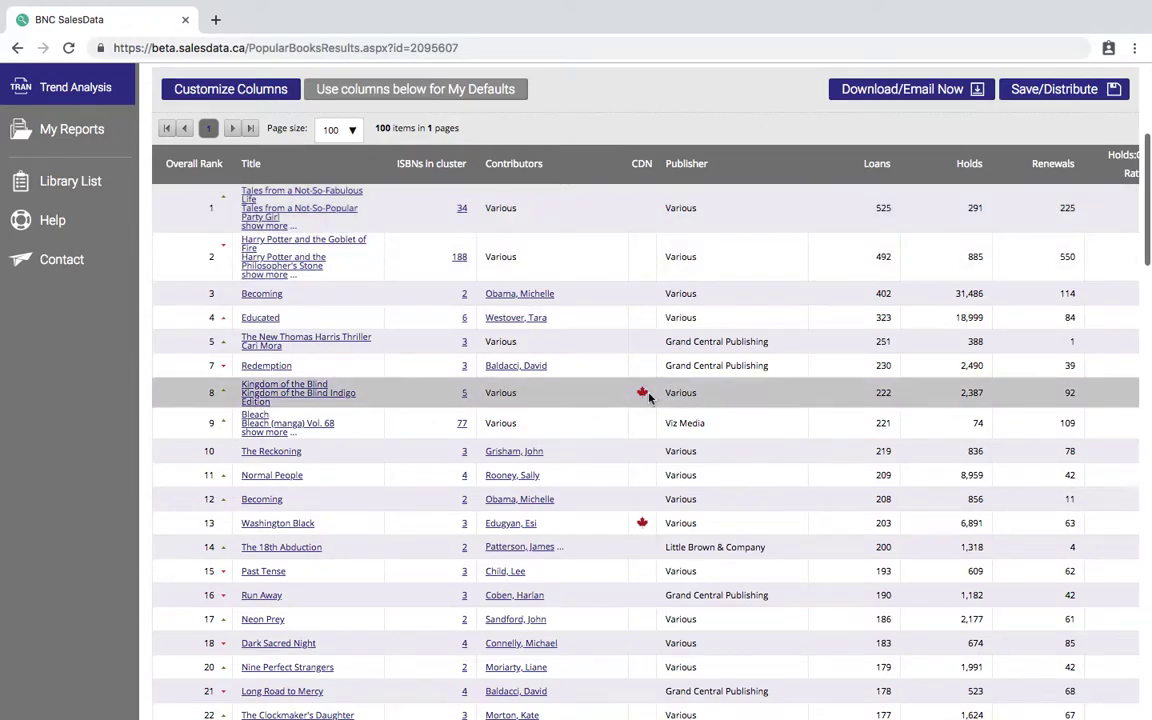
{"action": "scroll", "coordinate": [645, 400], "scroll_direction": "up", "scroll_amount": 1}
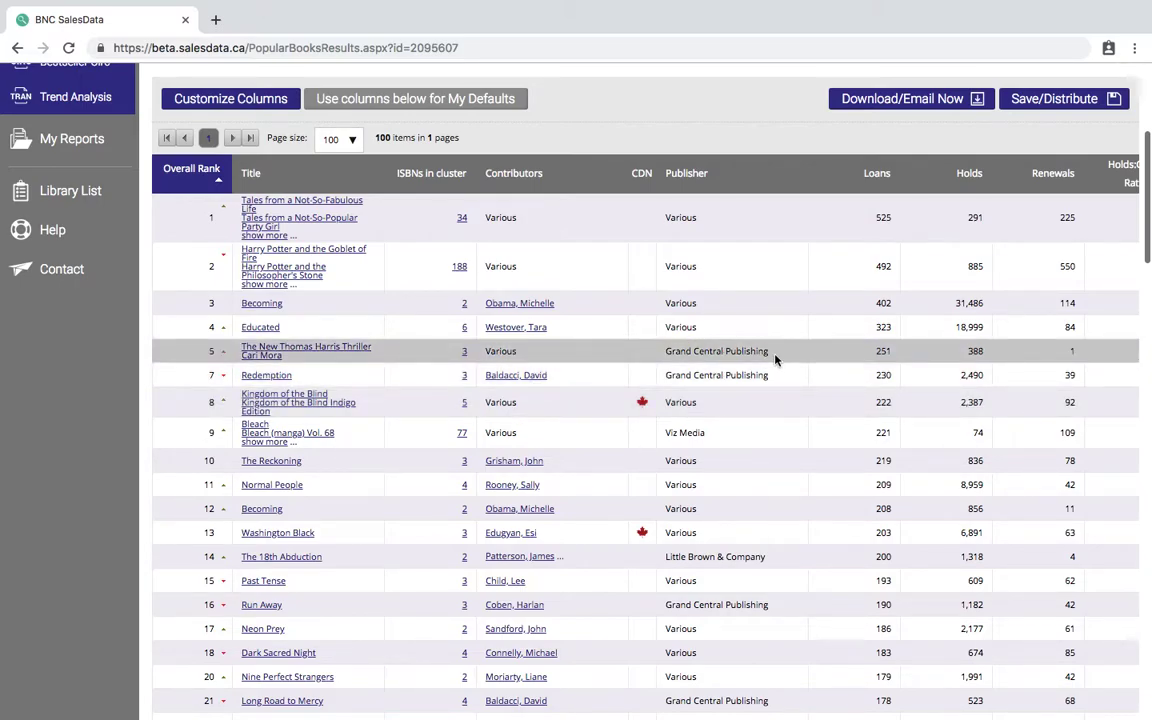
Step: Sort the Popular Books results by number of holds, highest first
{"action": "scroll", "coordinate": [775, 358], "scroll_direction": "right", "scroll_amount": 5}
{"action": "scroll", "coordinate": [775, 358], "scroll_direction": "right", "scroll_amount": 3}
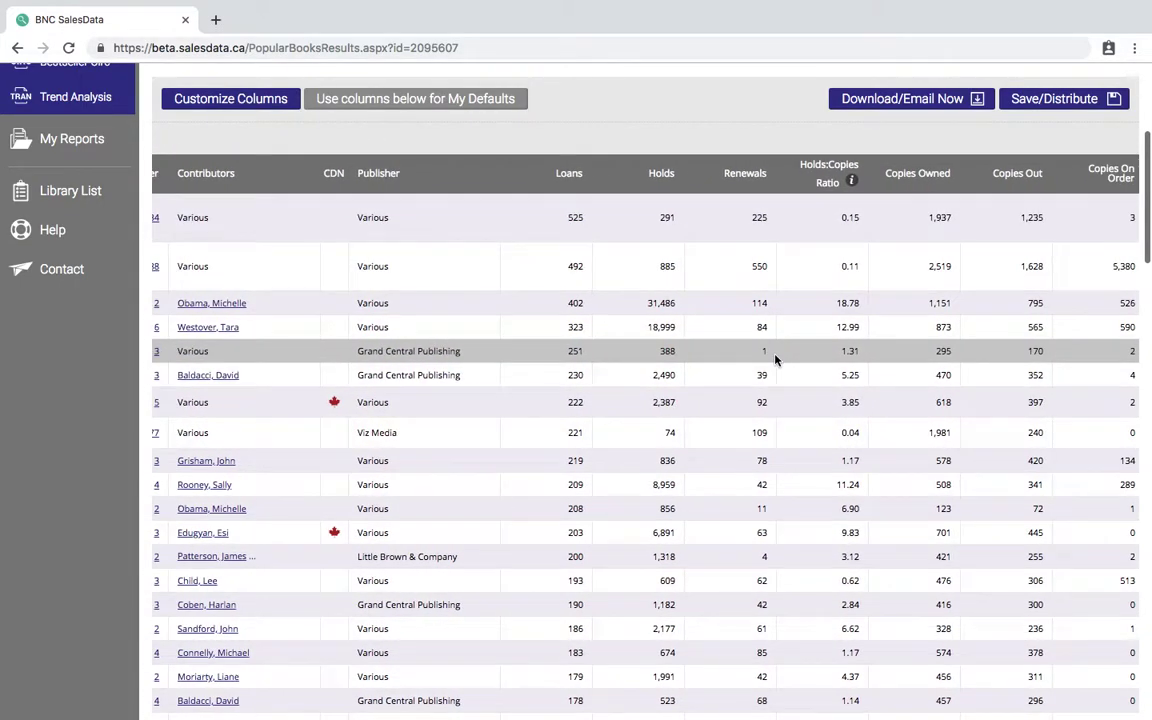
{"action": "scroll", "coordinate": [775, 358], "scroll_direction": "right", "scroll_amount": 3}
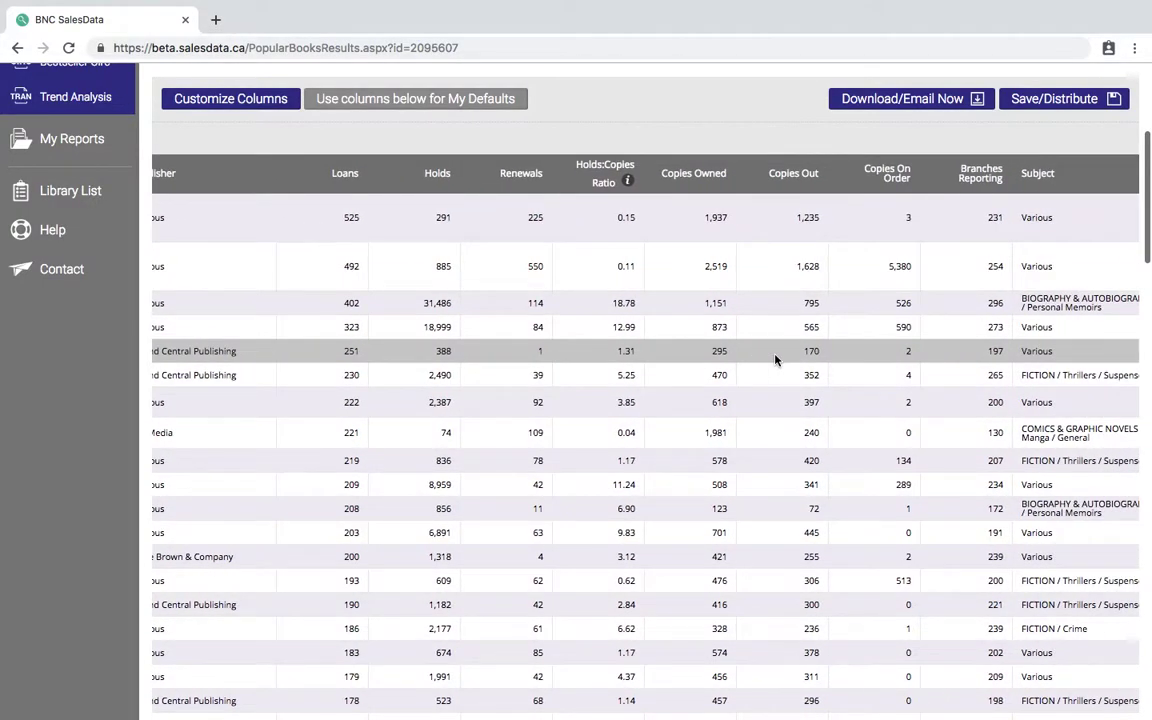
{"action": "scroll", "coordinate": [775, 358], "scroll_direction": "right", "scroll_amount": 3}
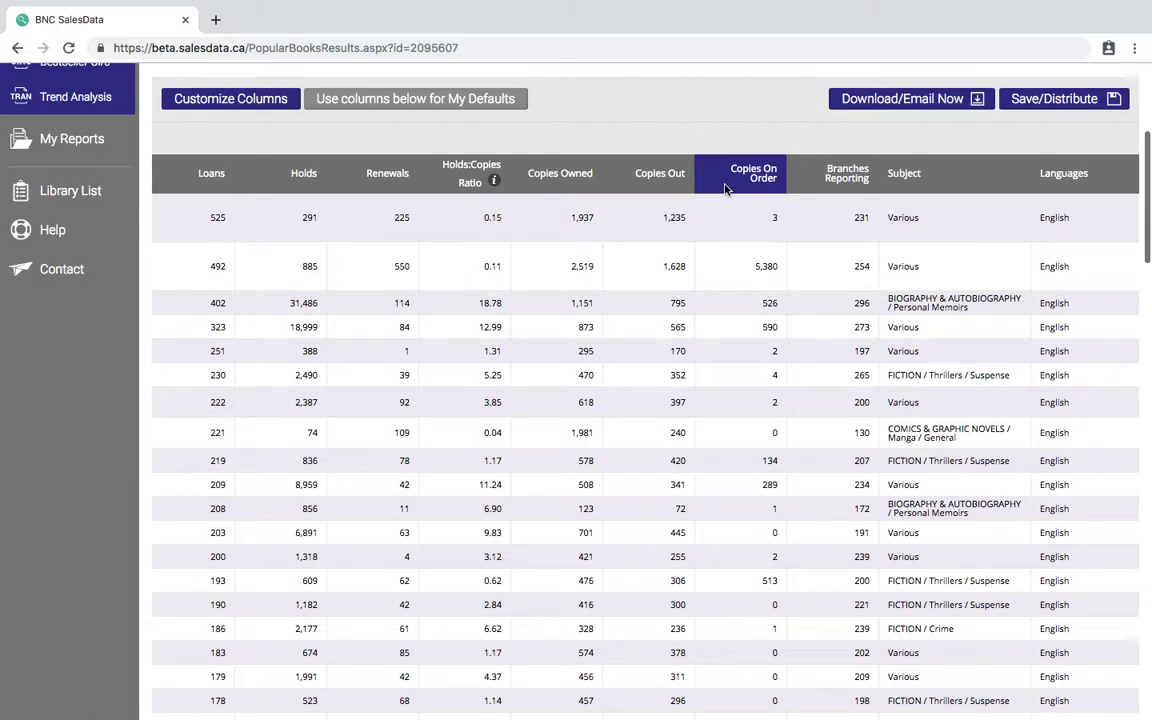
{"action": "left_click", "coordinate": [303, 176]}
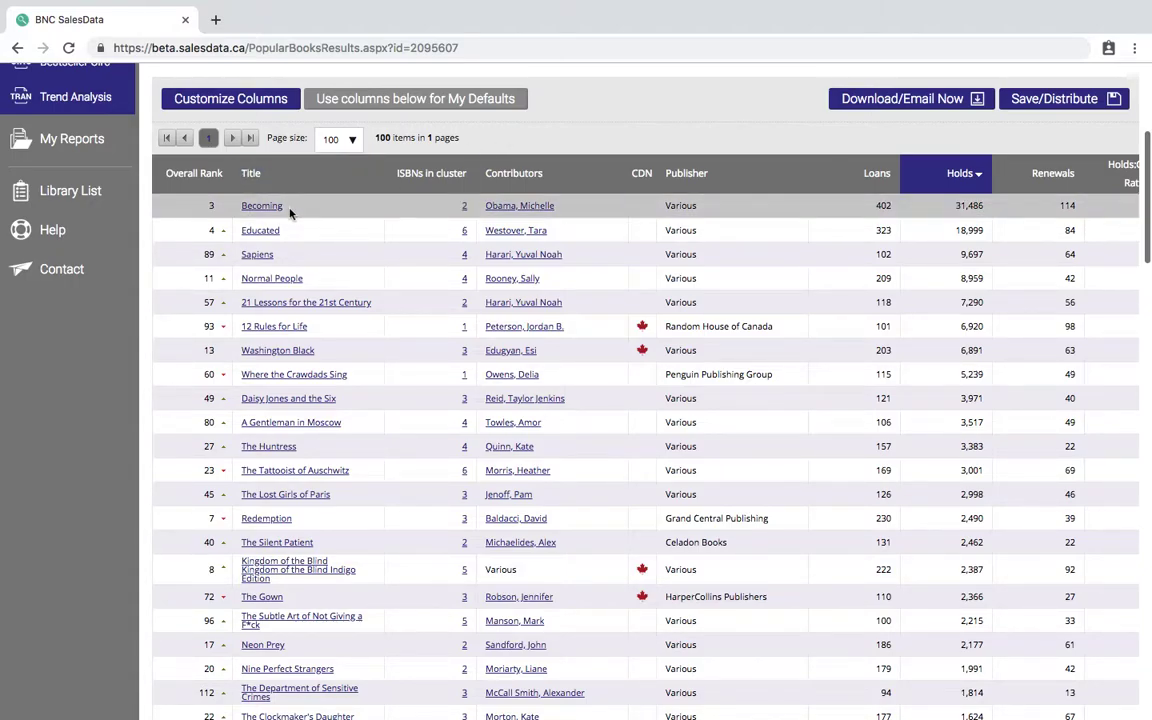
Step: Customize the results table by removing the Renewals and Title columns and adding the % Change column
{"action": "scroll", "coordinate": [707, 301], "scroll_direction": "up", "scroll_amount": 3}
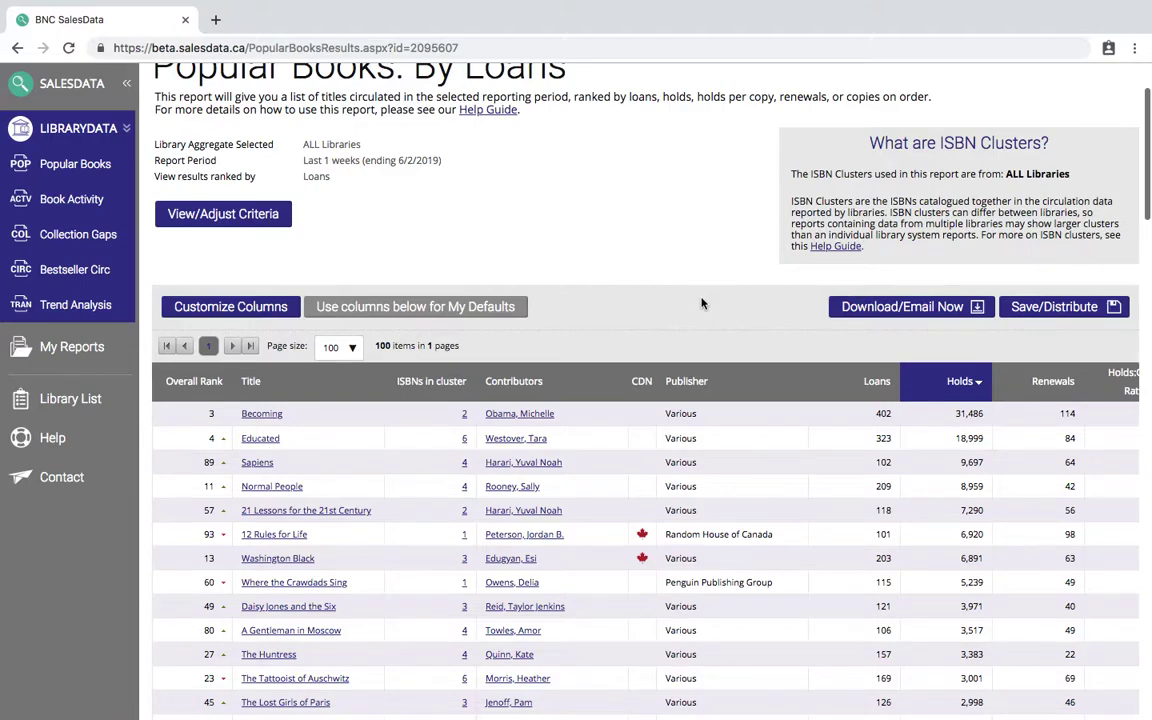
{"action": "left_click", "coordinate": [251, 307]}
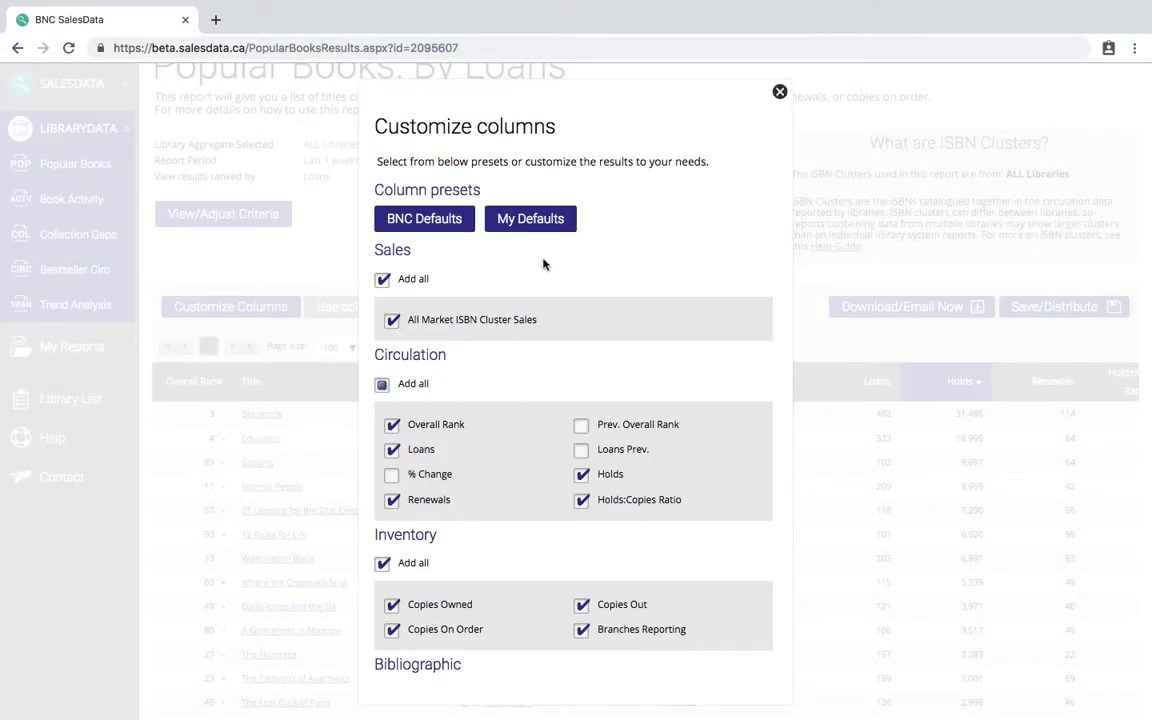
{"action": "scroll", "coordinate": [543, 264], "scroll_direction": "down", "scroll_amount": 3}
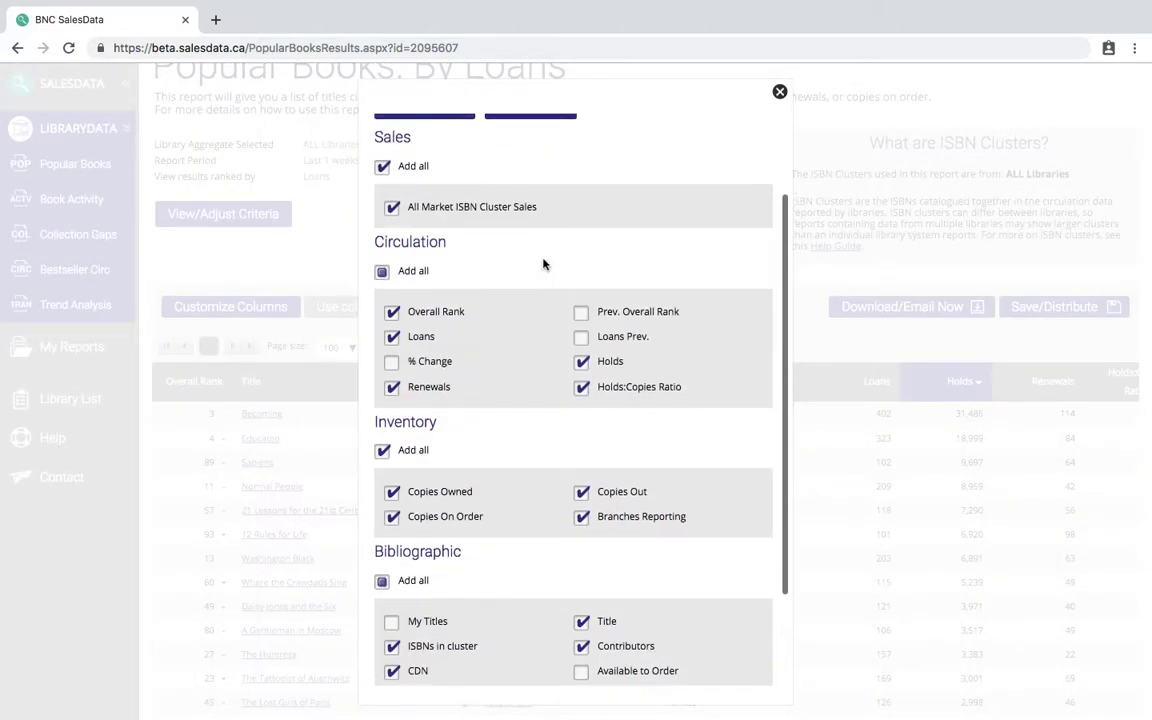
{"action": "left_click", "coordinate": [392, 388]}
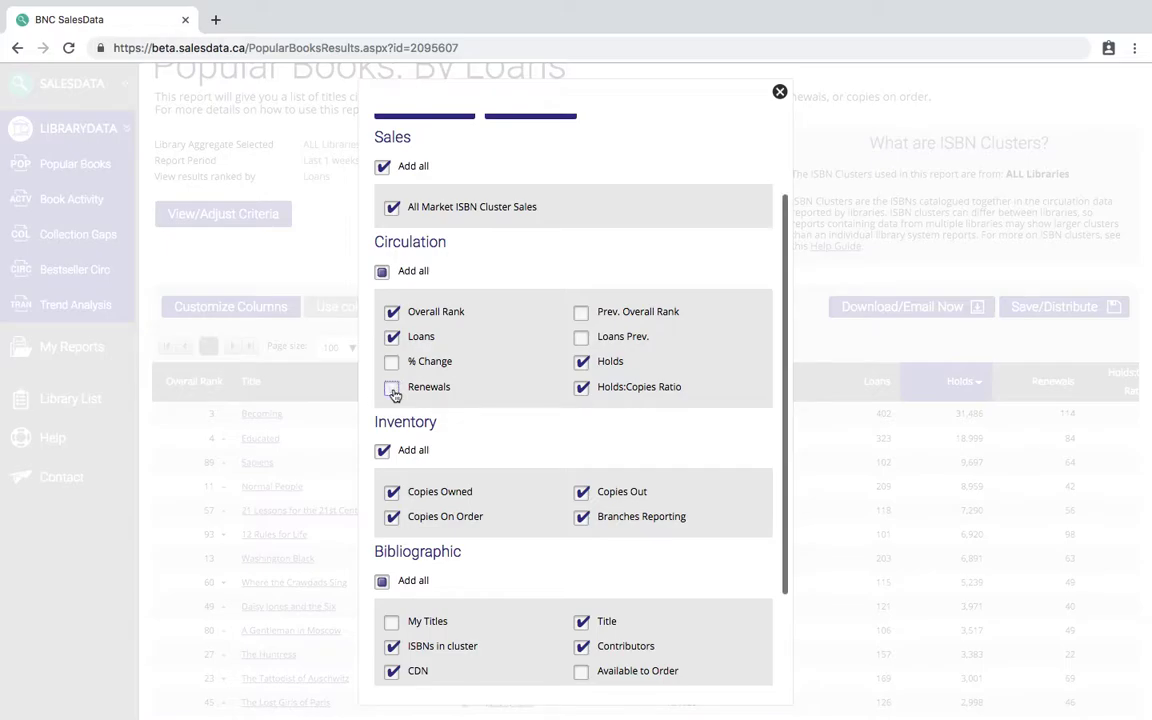
{"action": "left_click", "coordinate": [453, 360]}
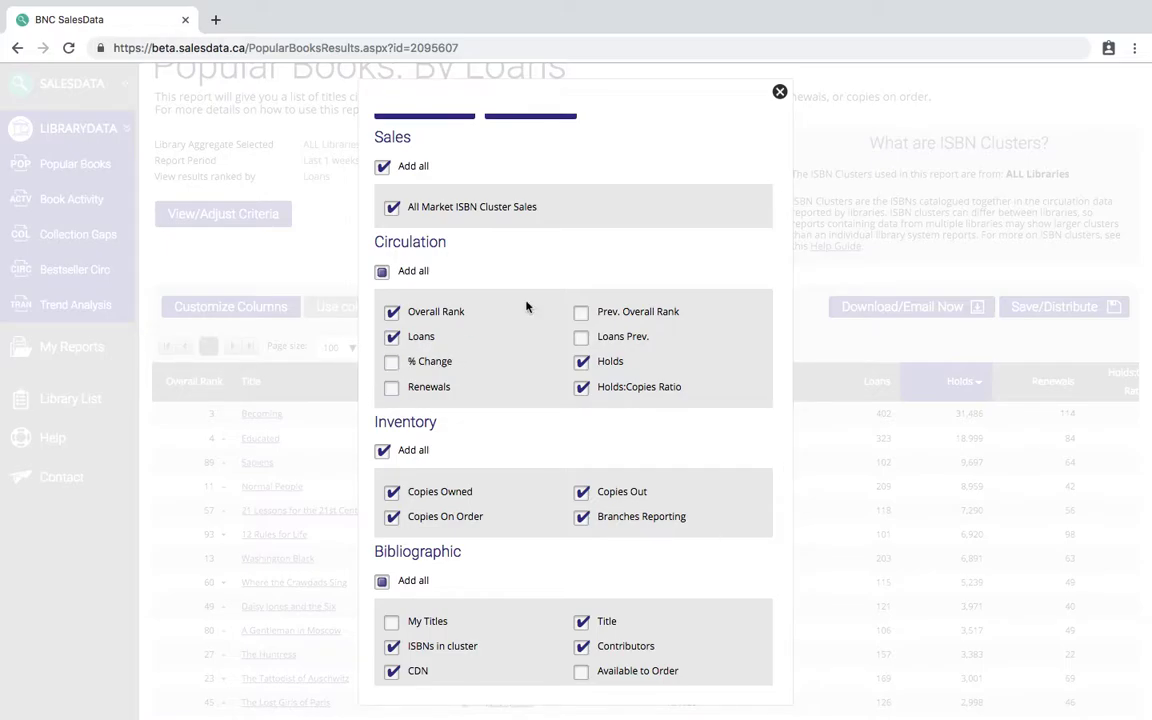
{"action": "scroll", "coordinate": [548, 300], "scroll_direction": "down", "scroll_amount": 2}
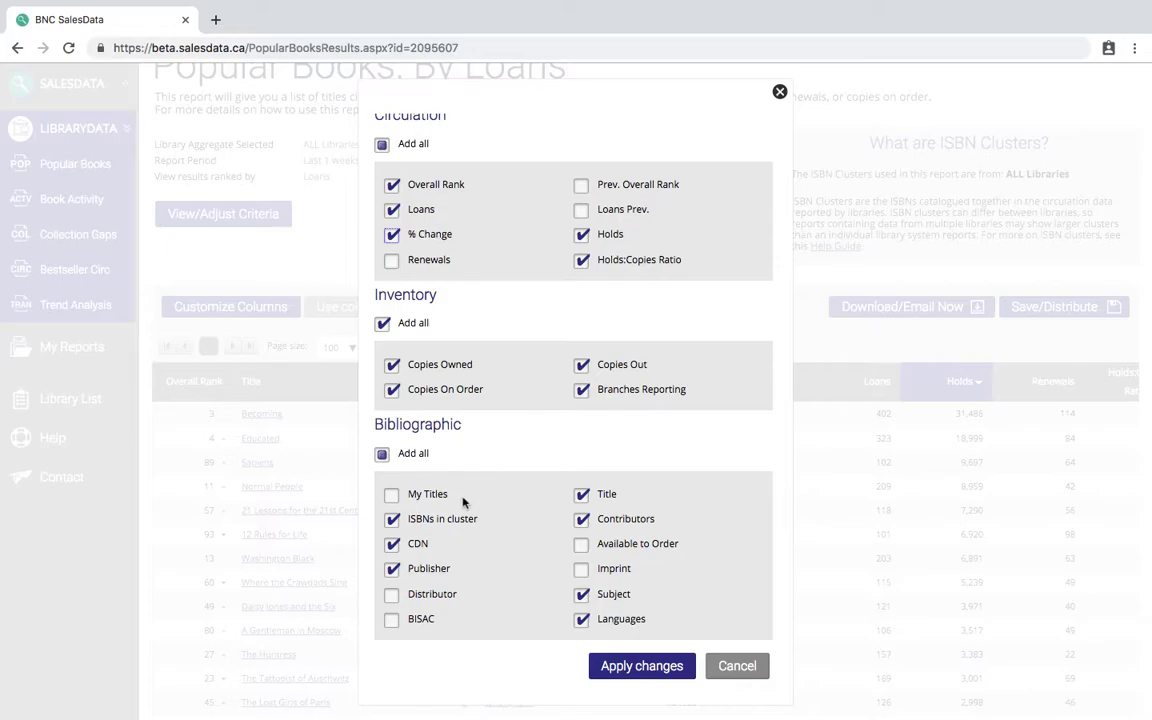
{"action": "left_click", "coordinate": [581, 496]}
{"action": "left_click", "coordinate": [643, 666]}
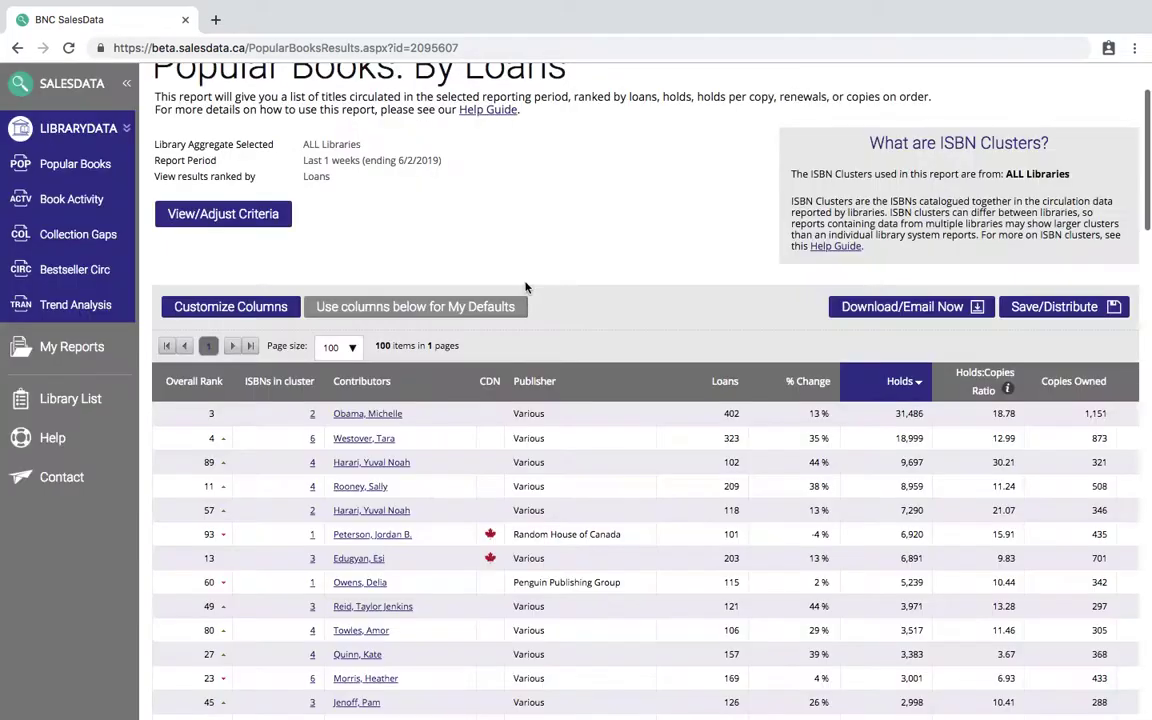
Step: View the report's save and distribute options and leave them without saving
{"action": "scroll", "coordinate": [525, 287], "scroll_direction": "down", "scroll_amount": 2}
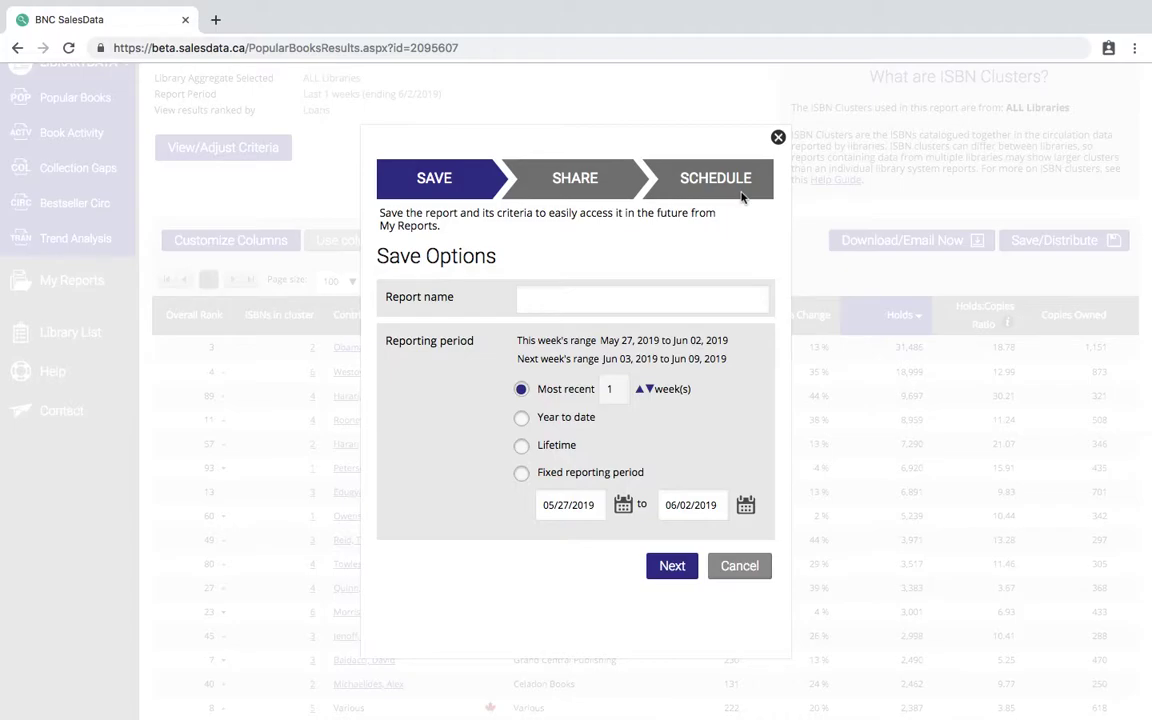
{"action": "left_click", "coordinate": [779, 139]}
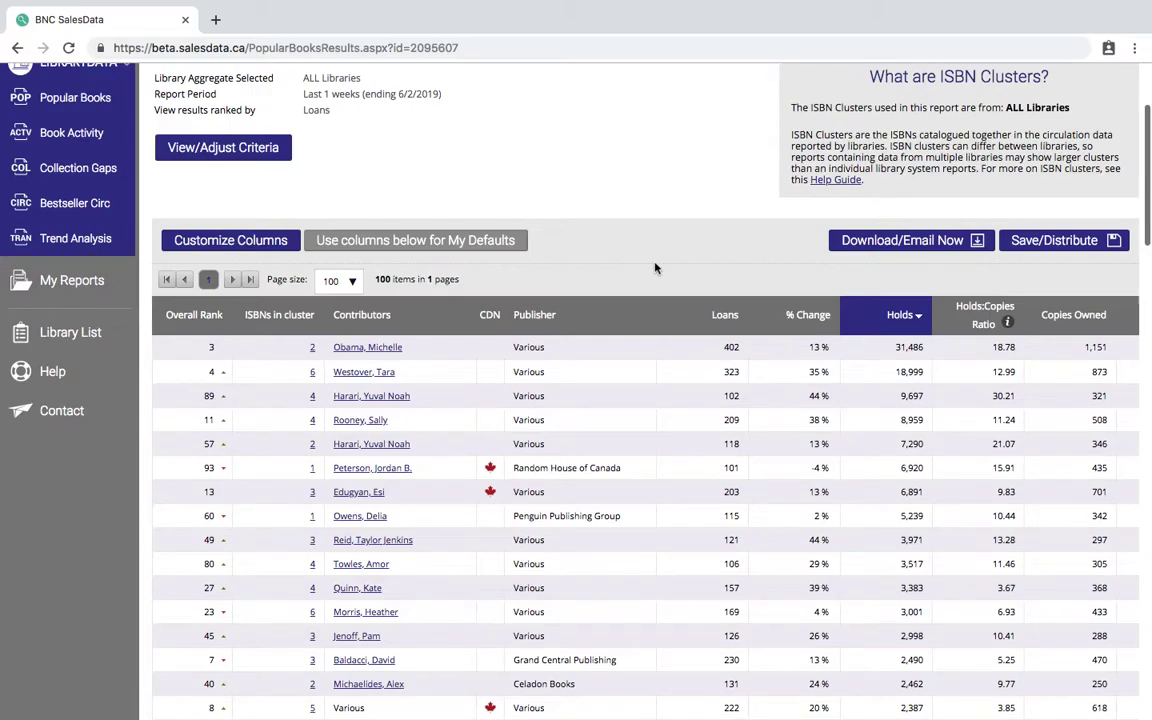